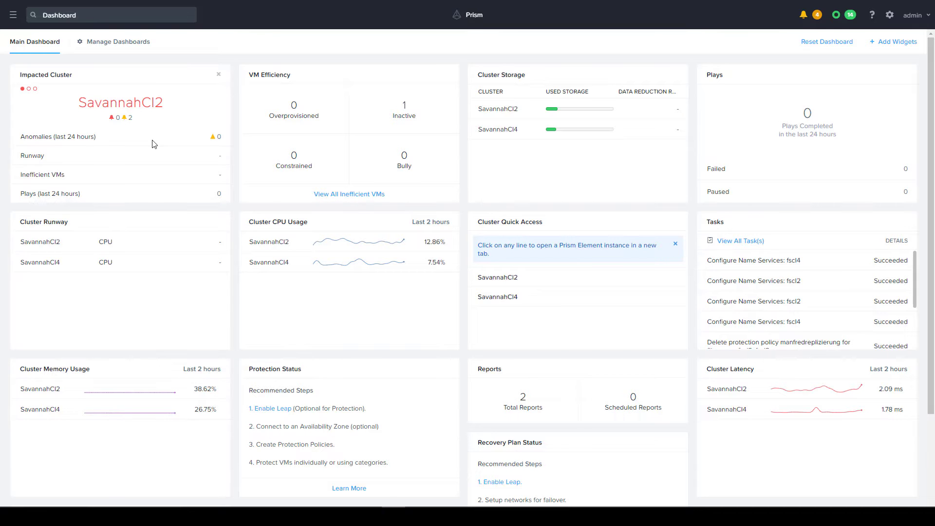
- Go to Files and view its Protected File Servers list, which shows none
click(13, 16)
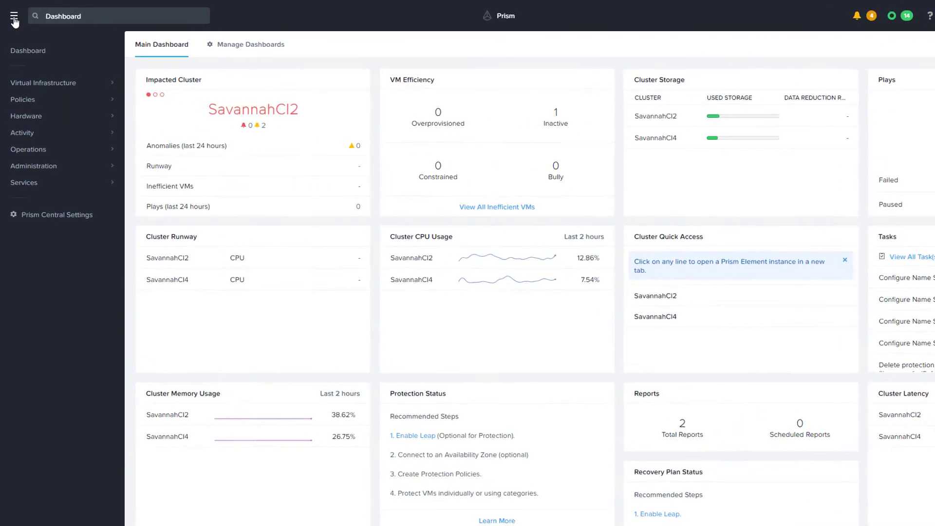
mouse_move(35, 173)
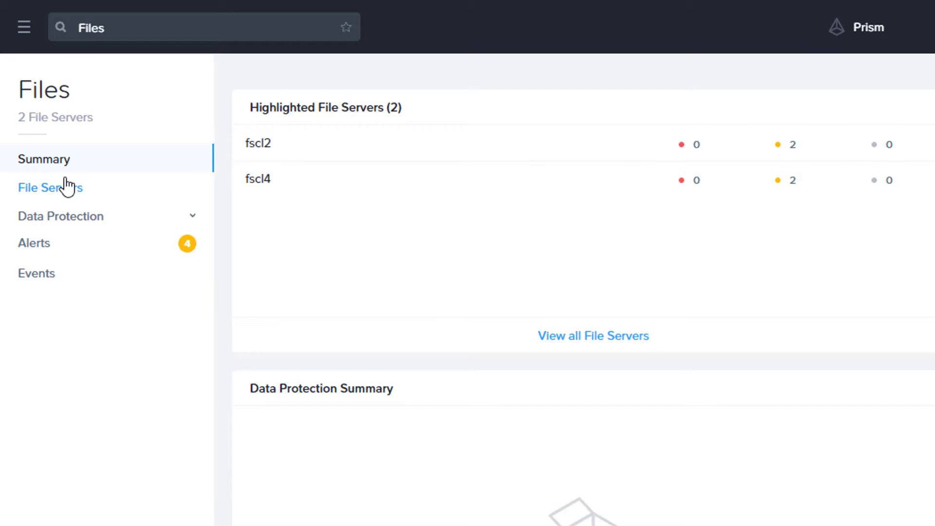
click(76, 223)
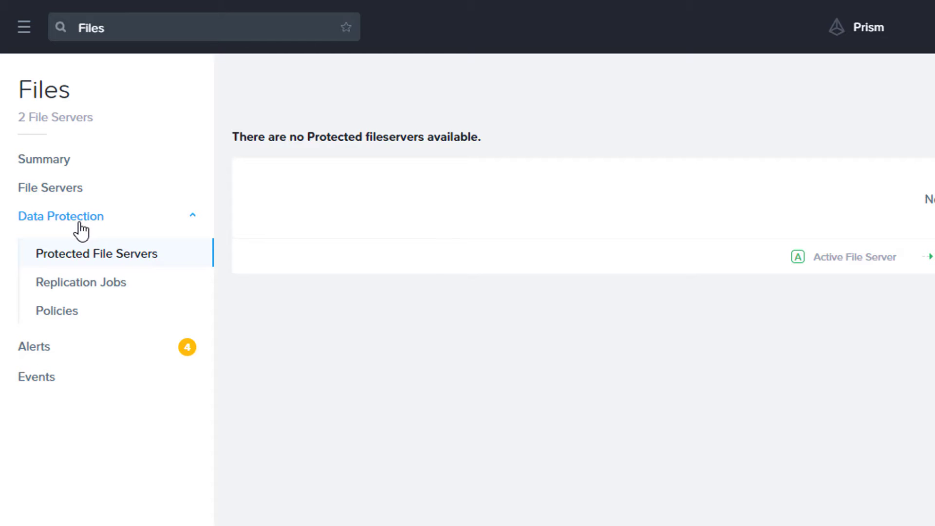
- Return to the Files service summary showing file servers fscl2 and fscl4
click(22, 27)
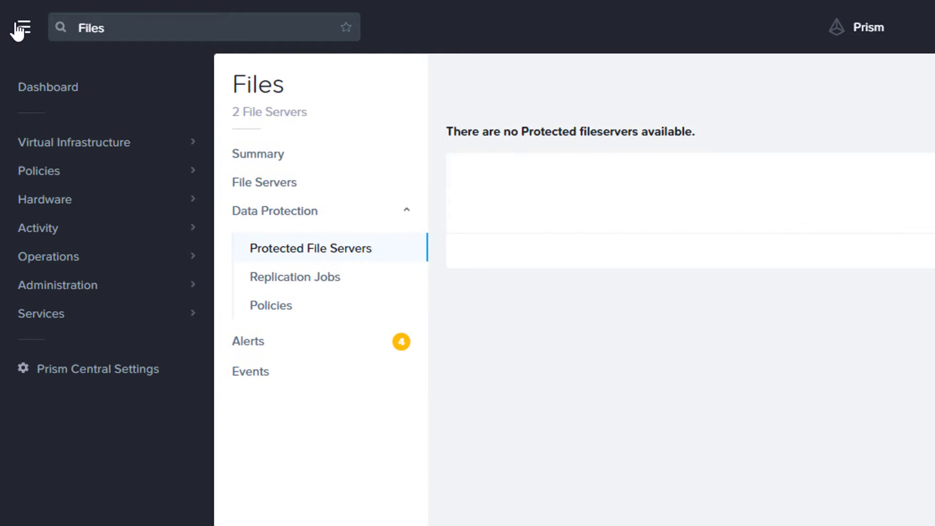
mouse_move(215, 291)
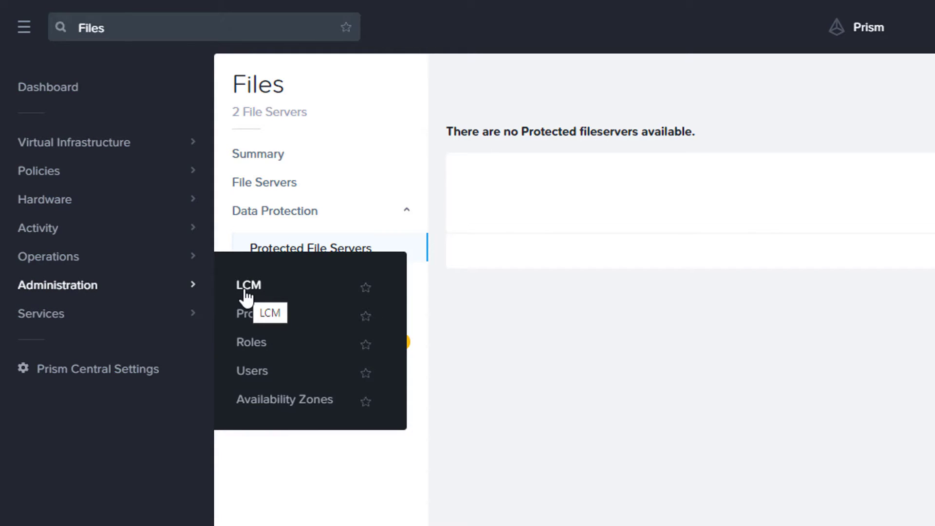
mouse_move(200, 315)
click(253, 345)
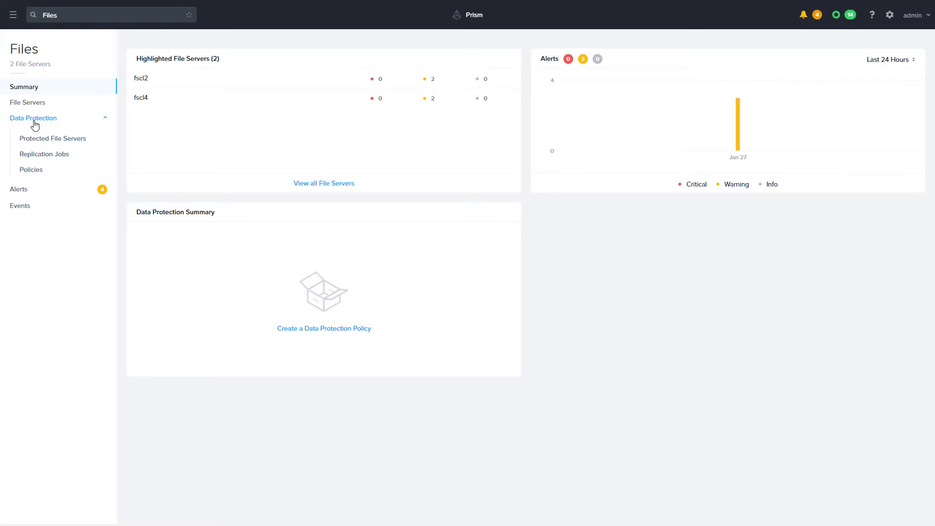
- List the file servers fscl2 and fscl4 with their clusters and version 3.8.0
click(35, 108)
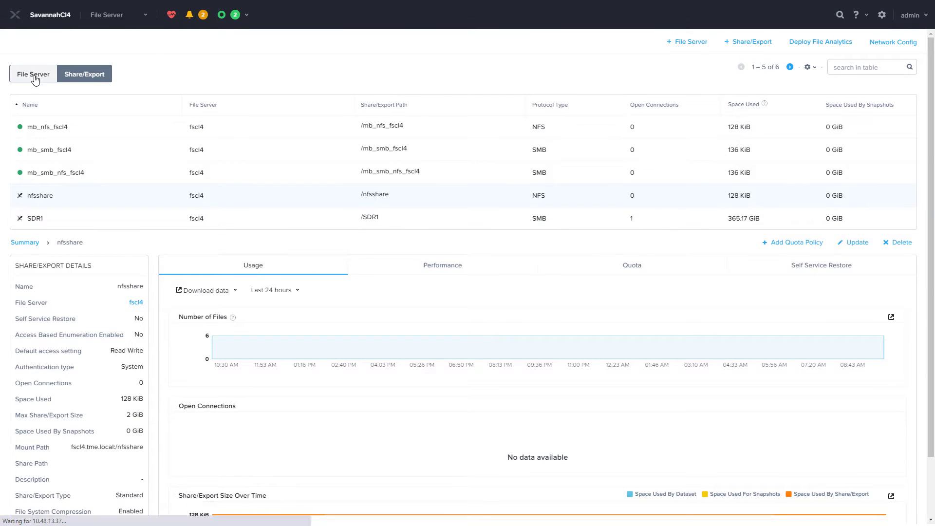
- Switch from fscl4's share list to the File Server view
click(34, 76)
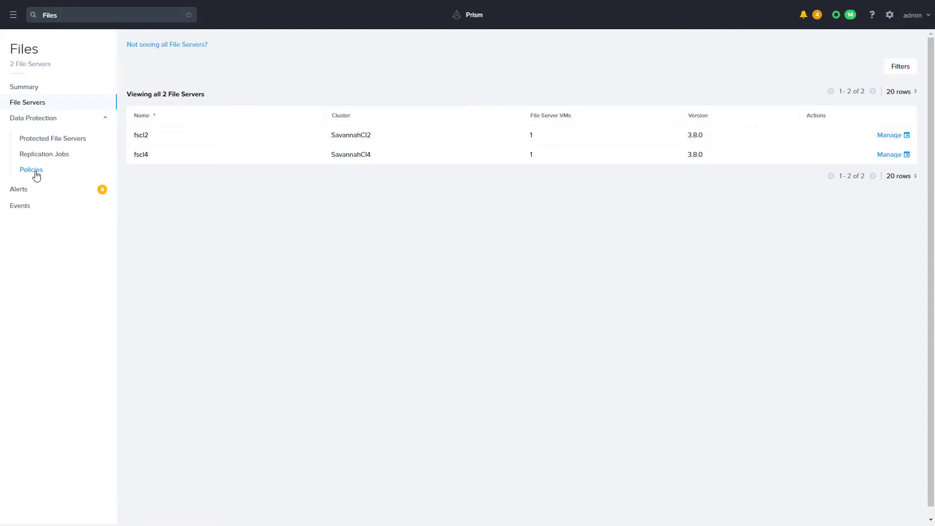
- Create a new protection policy with source fscl2, protecting only share SDR1 and excluding SDR2
click(37, 173)
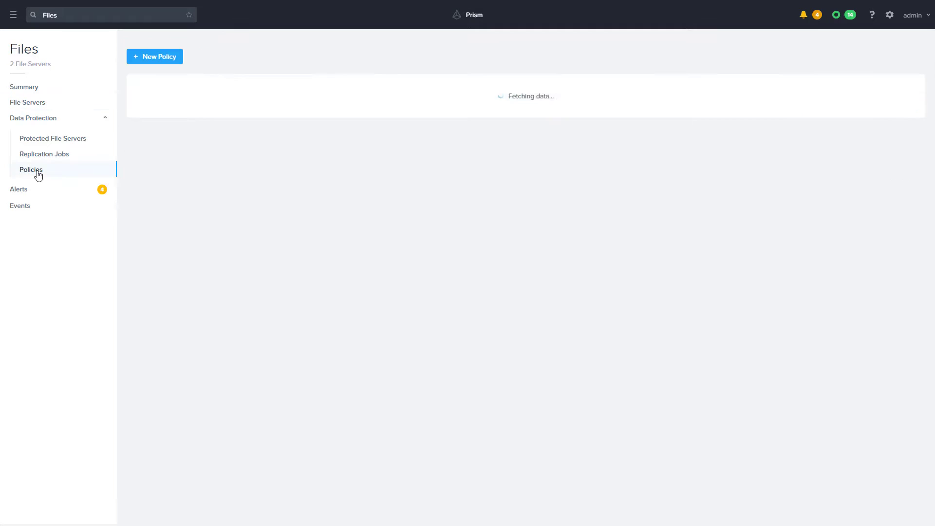
click(163, 63)
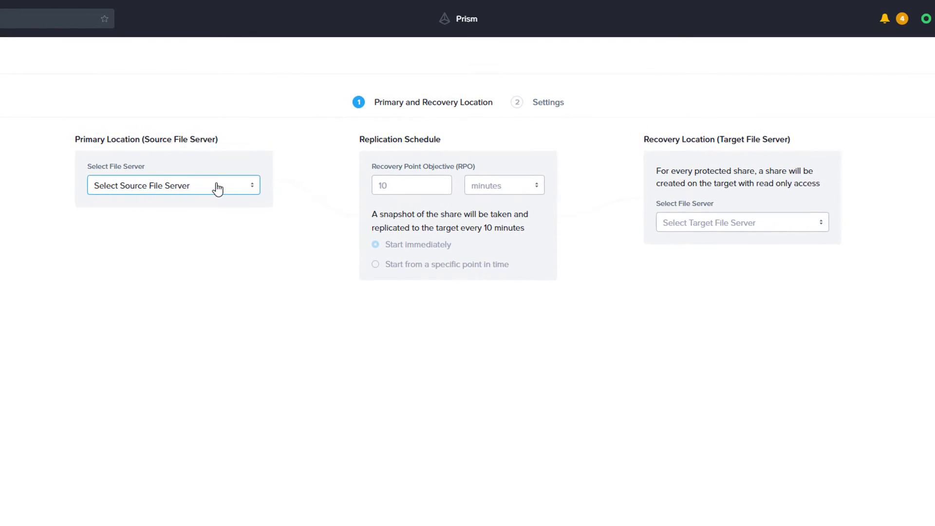
click(217, 188)
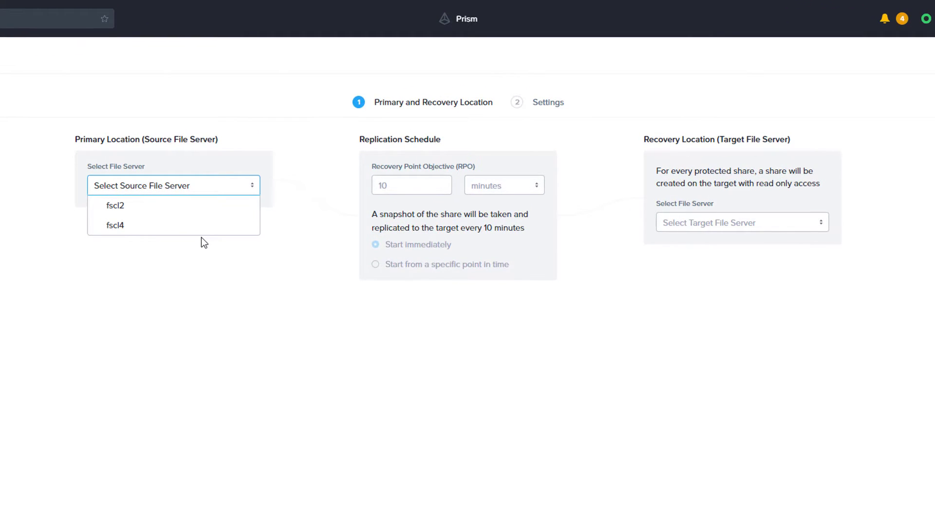
click(127, 208)
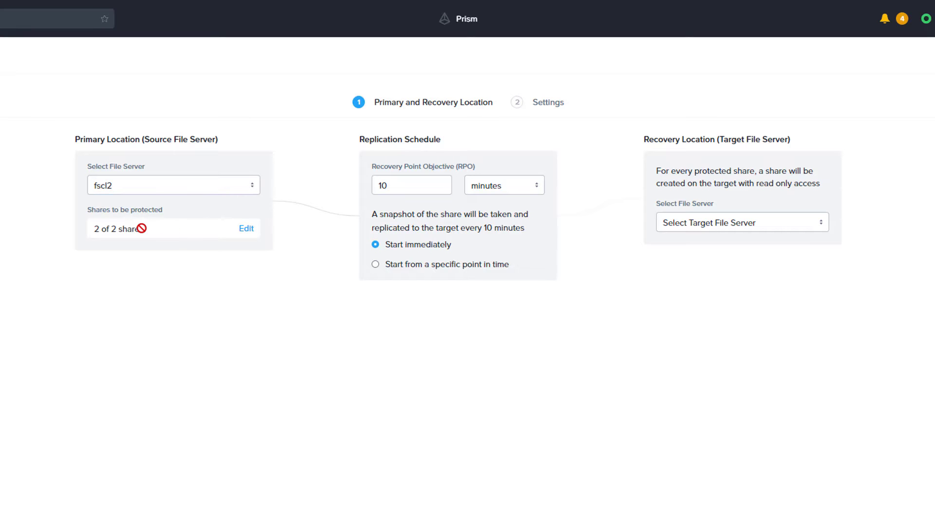
click(247, 230)
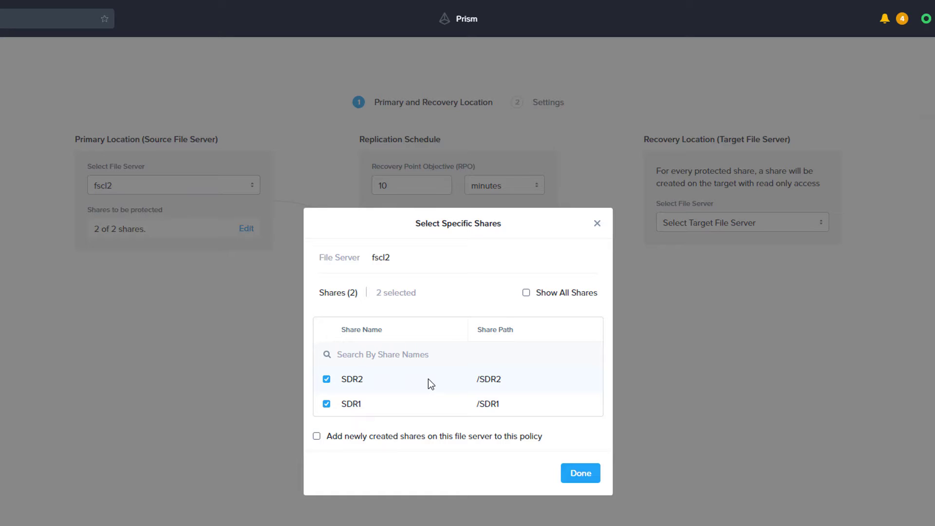
click(325, 380)
click(586, 477)
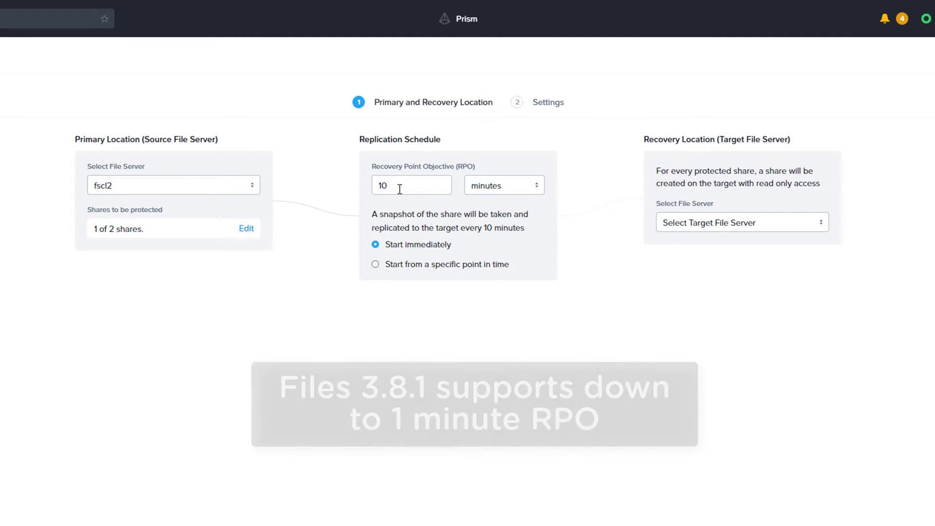
- Try a 5-minute RPO, revert to 10 minutes starting immediately, and pick fscl4 as target
drag(400, 185, 359, 188)
text(5)
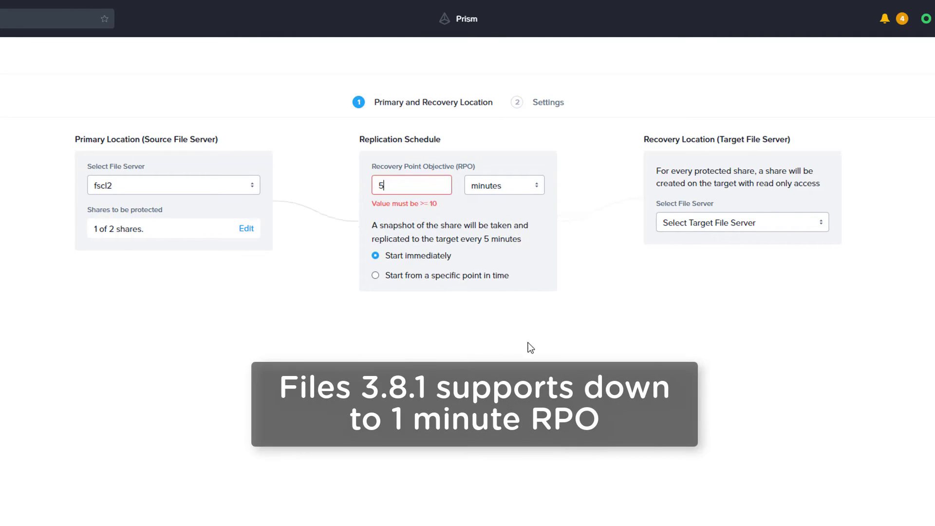
double_click(407, 185)
text(10)
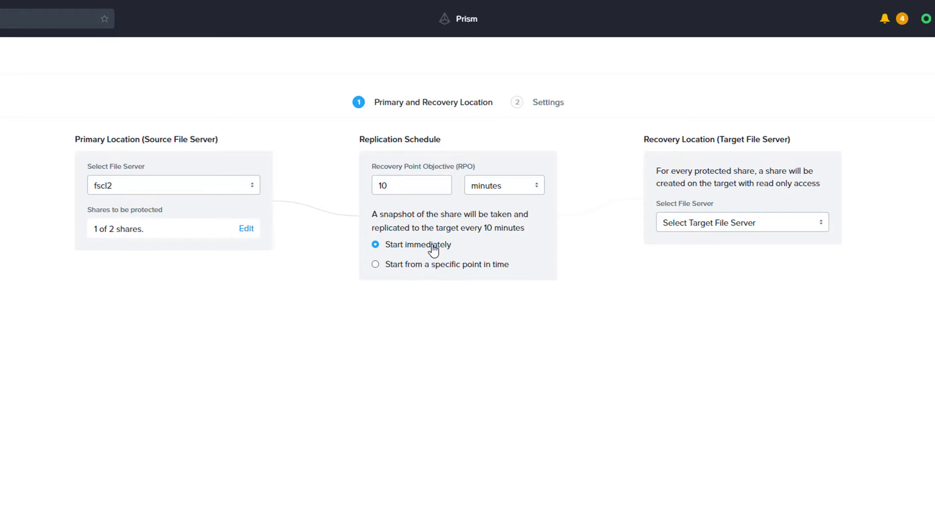
click(413, 269)
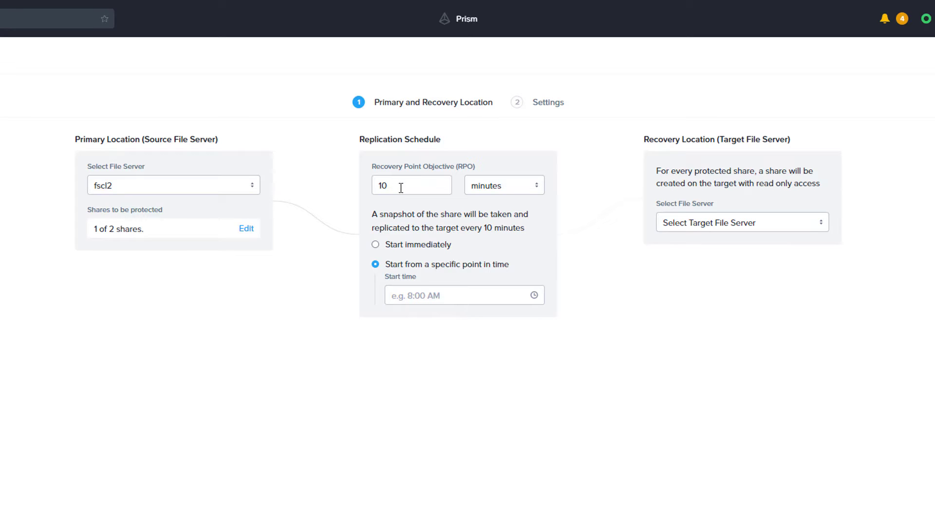
click(376, 246)
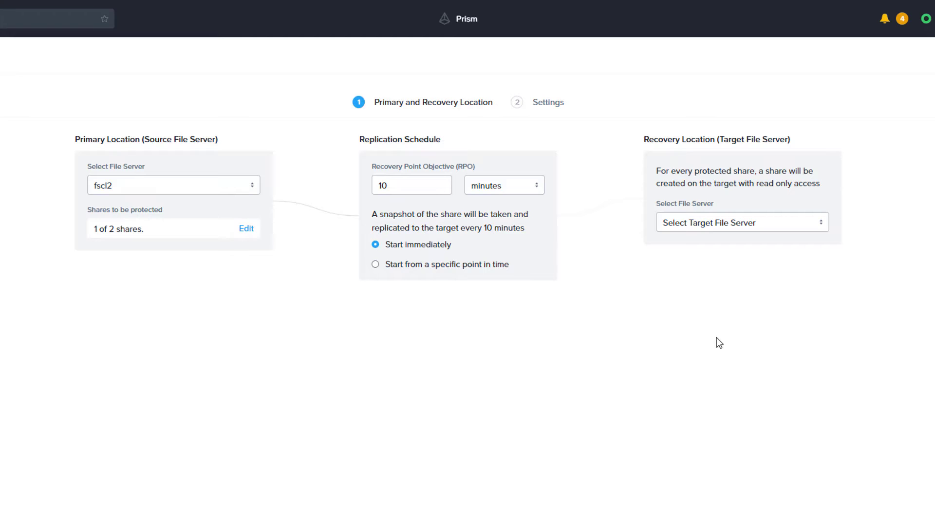
click(741, 224)
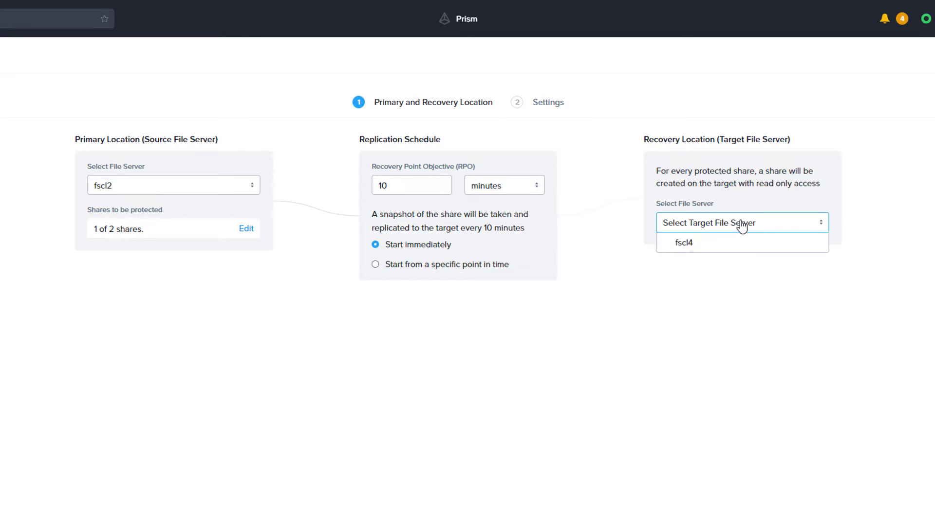
click(682, 246)
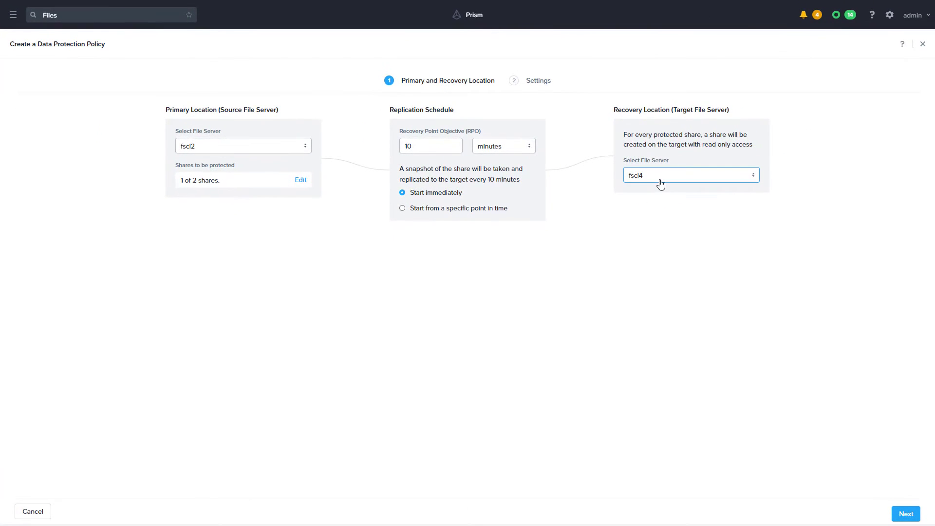
- Name the policy SDR1 and create it
click(907, 514)
click(421, 115)
text(SDR1)
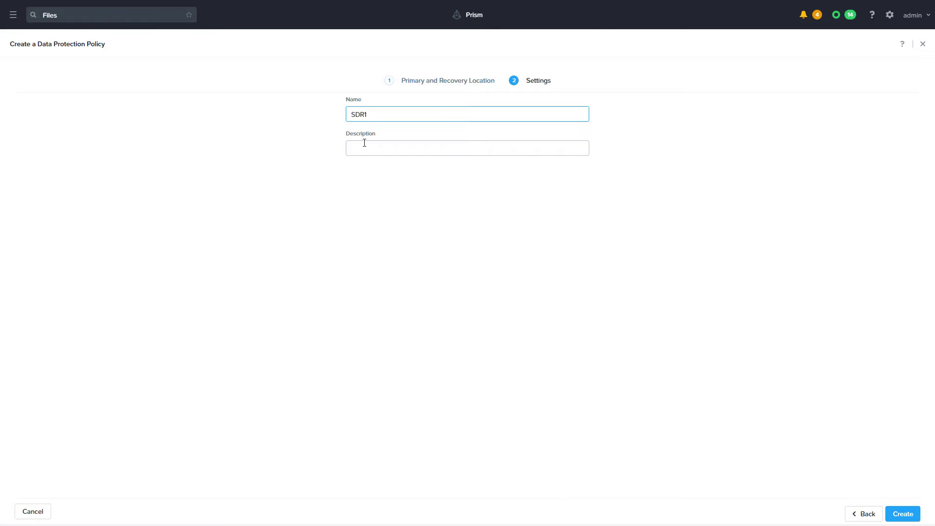
click(456, 200)
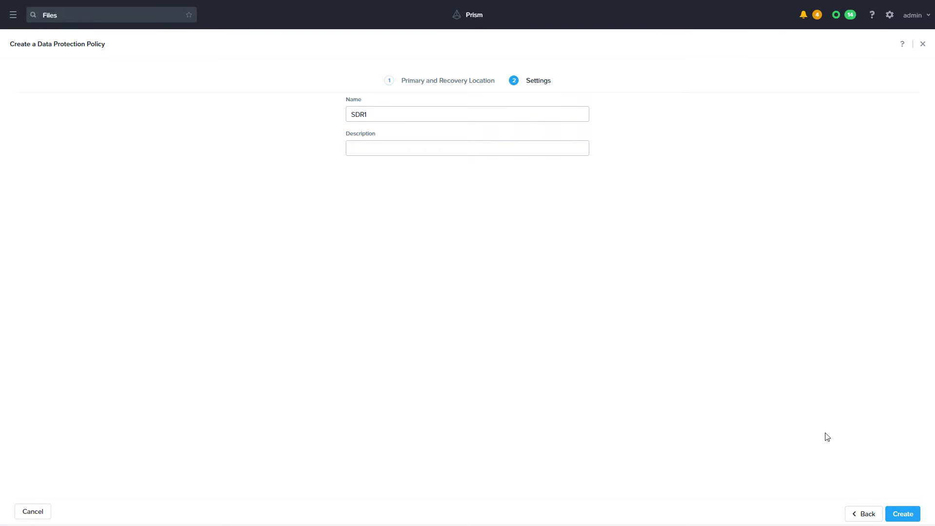
click(904, 515)
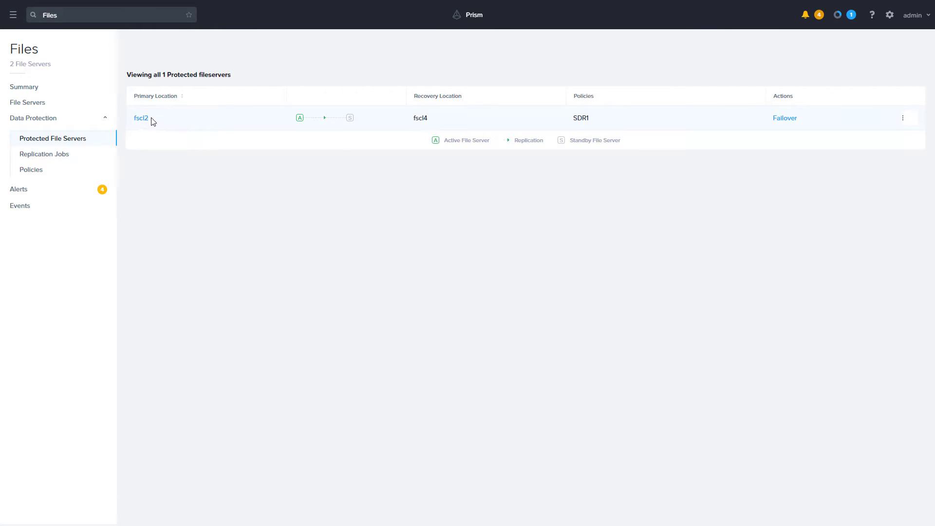
- Check fscl2's protection map, its Replication Jobs history and the recent tasks
click(141, 120)
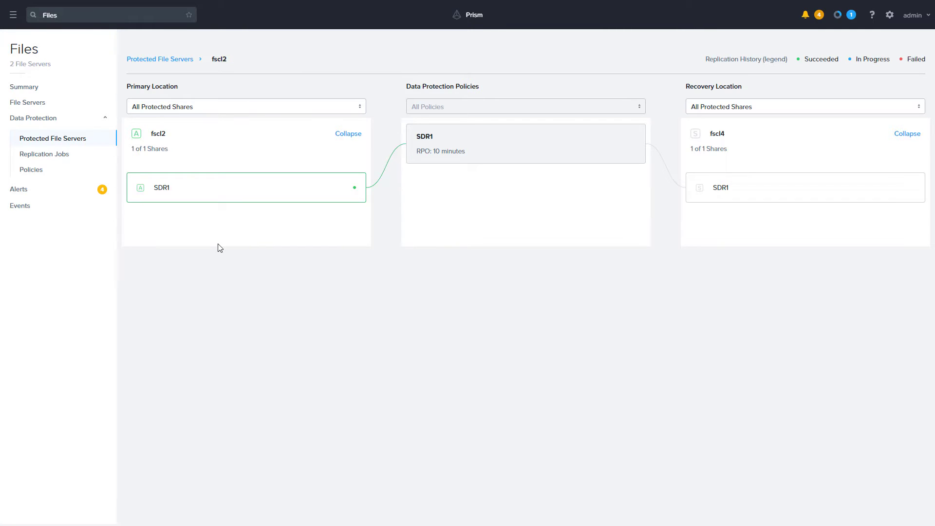
click(56, 159)
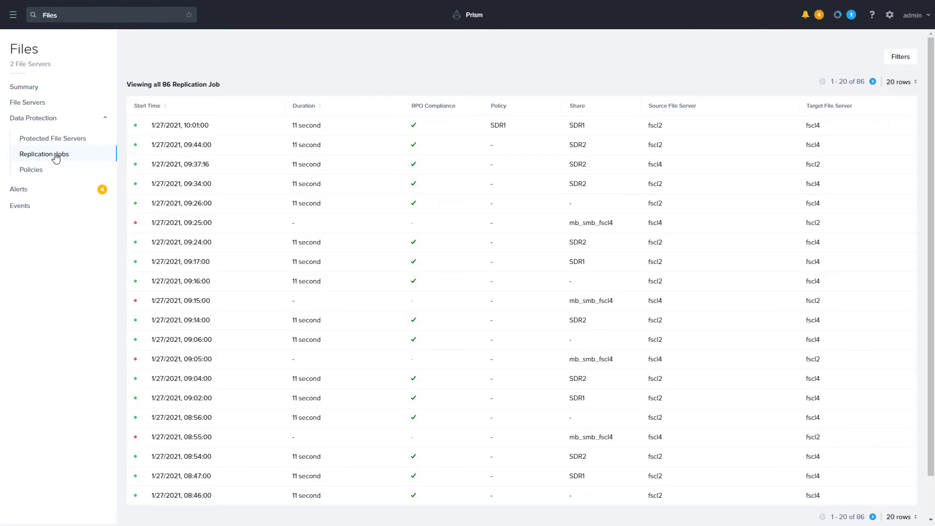
click(850, 19)
- Review the details of the latest SDR1 replication job, then close them
click(182, 126)
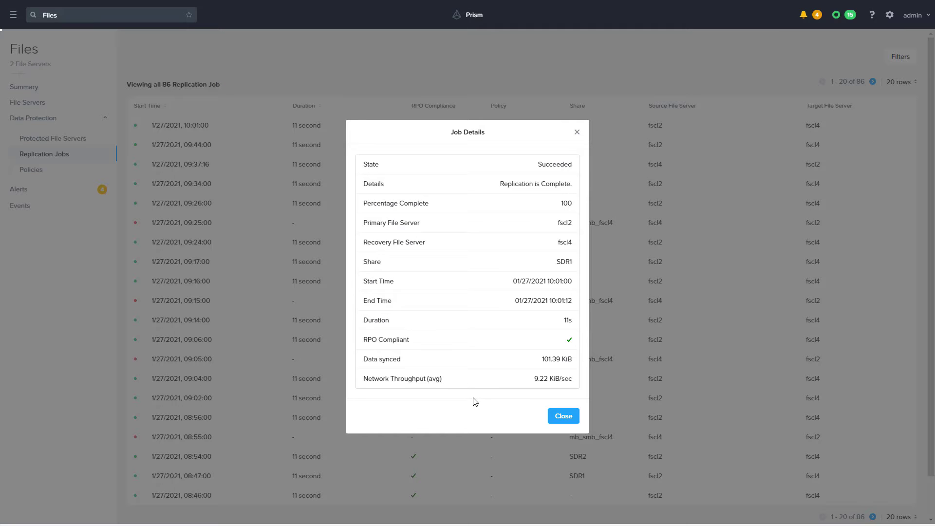
click(564, 417)
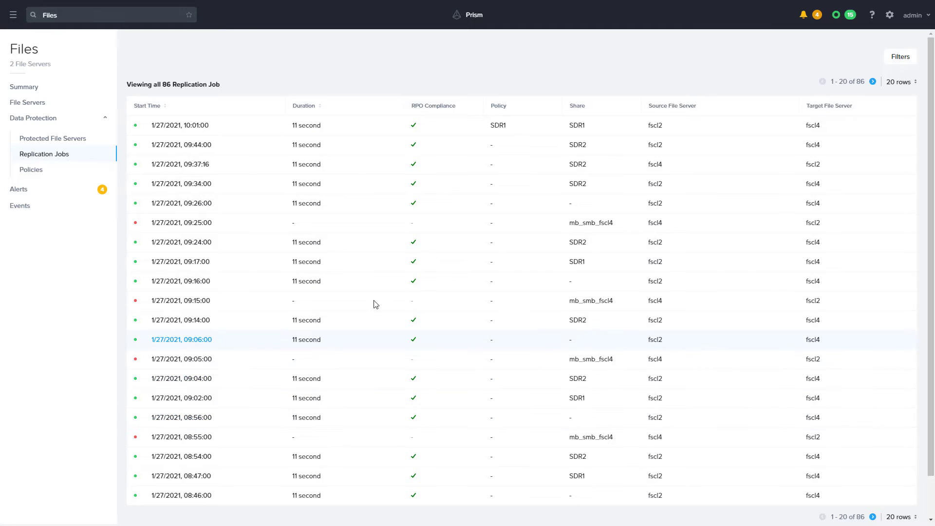
- Return to the Protected File Servers page in the Files sidebar
click(62, 141)
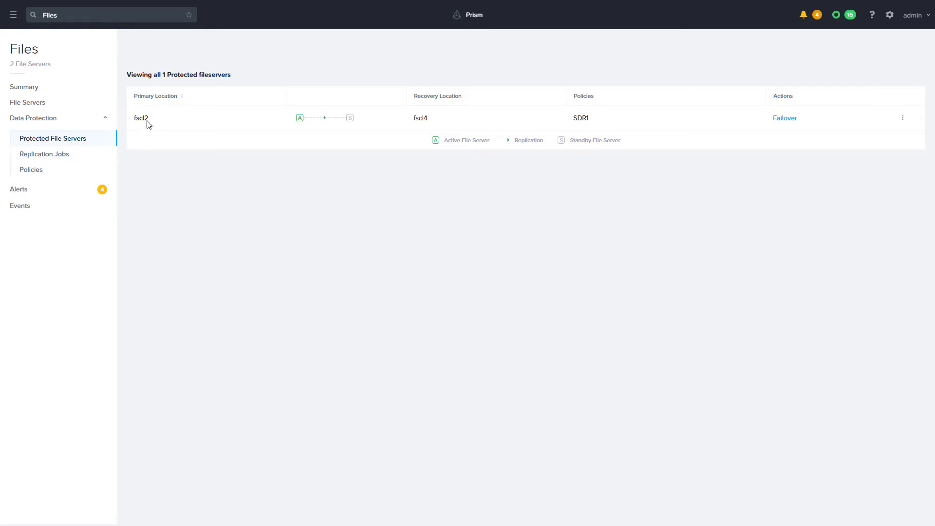
- Choose a planned failover of fscl2 and enable creating a reverse replication policy
click(789, 119)
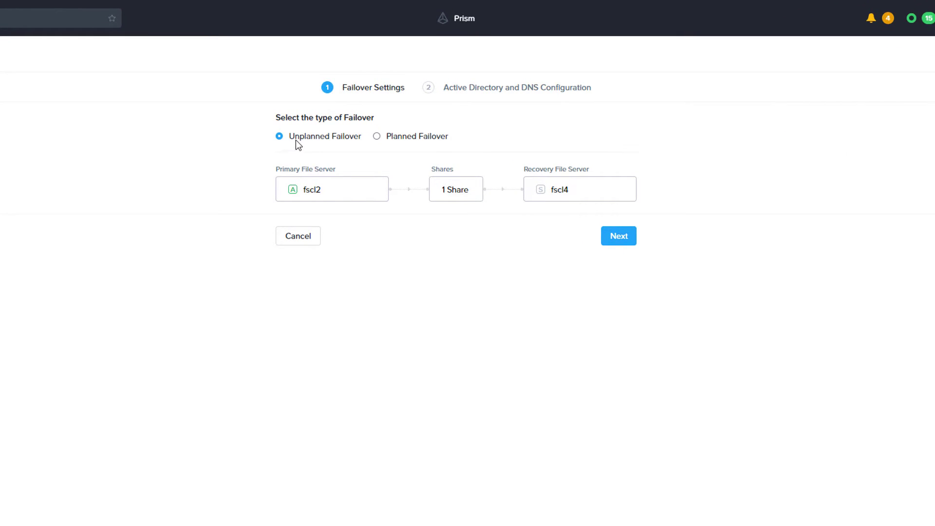
click(377, 137)
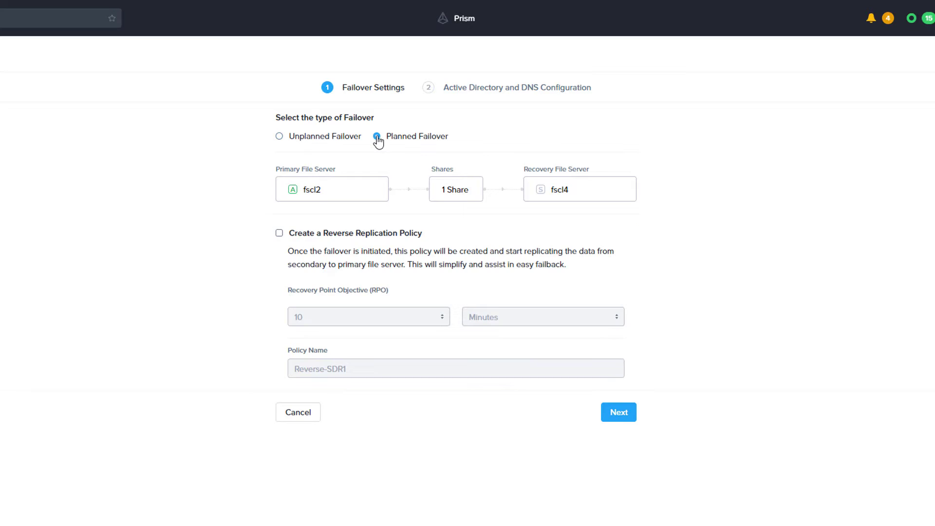
click(279, 235)
click(278, 234)
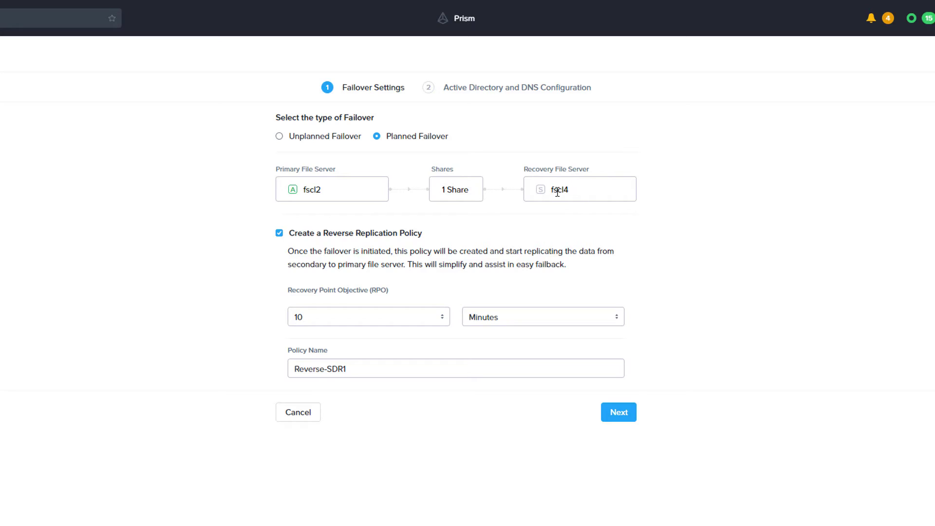
- Check the fscl2/fscl4 names for Reverse-SDR1 and continue to Active Directory and DNS
drag(550, 189, 580, 189)
click(579, 188)
drag(310, 190, 303, 190)
click(350, 196)
click(607, 369)
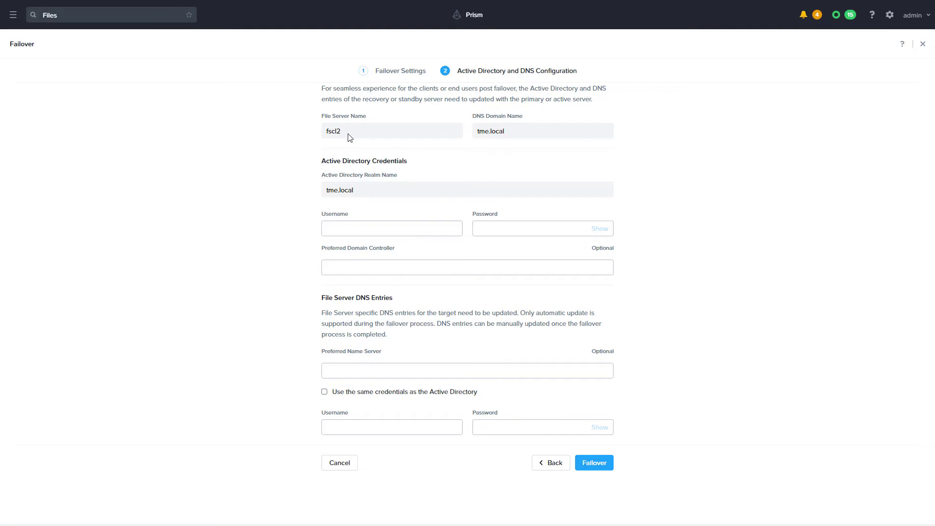
- Enter the suggested Active Directory username and its password for the failover
click(370, 229)
click(356, 247)
click(508, 229)
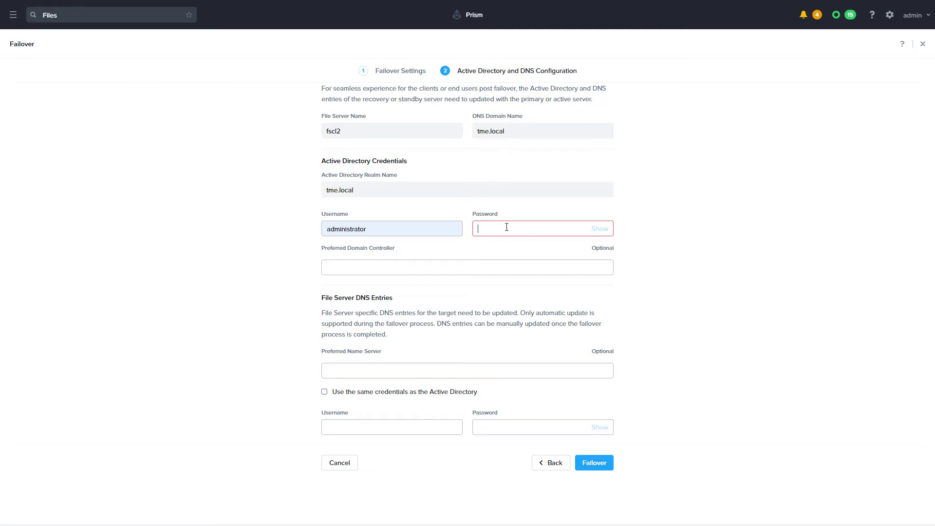
text(nutanix)
click(405, 310)
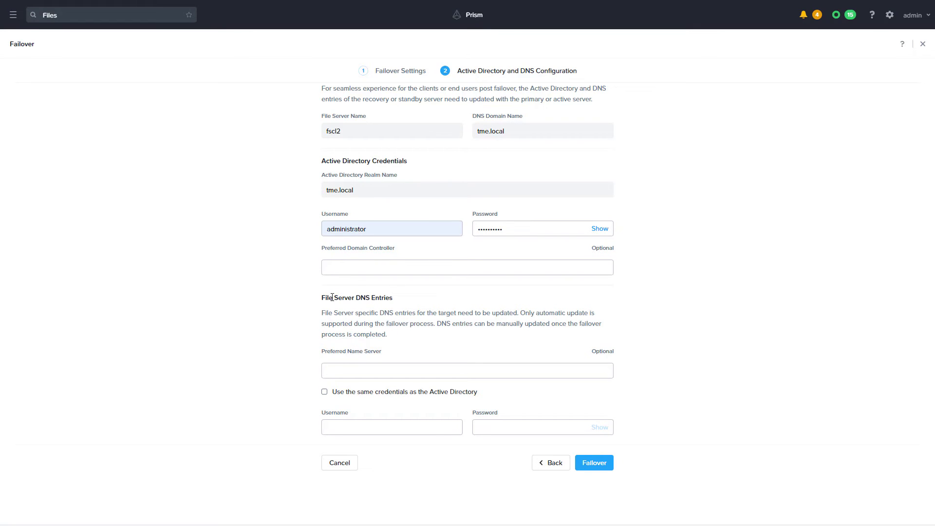
- Enter the suggested DNS Entries username and password, then launch the planned failover
drag(332, 298, 394, 305)
click(402, 306)
click(392, 426)
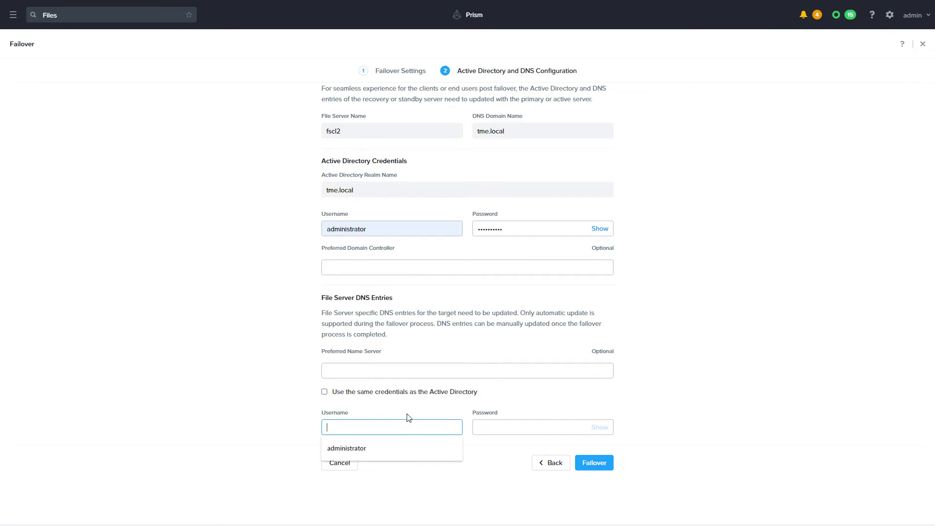
click(375, 451)
click(515, 428)
text(••••••••••)
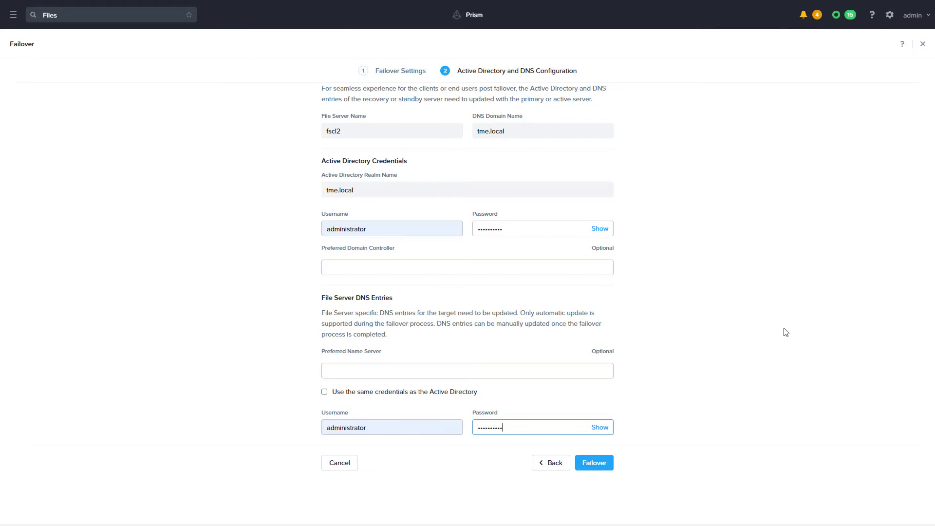
click(602, 470)
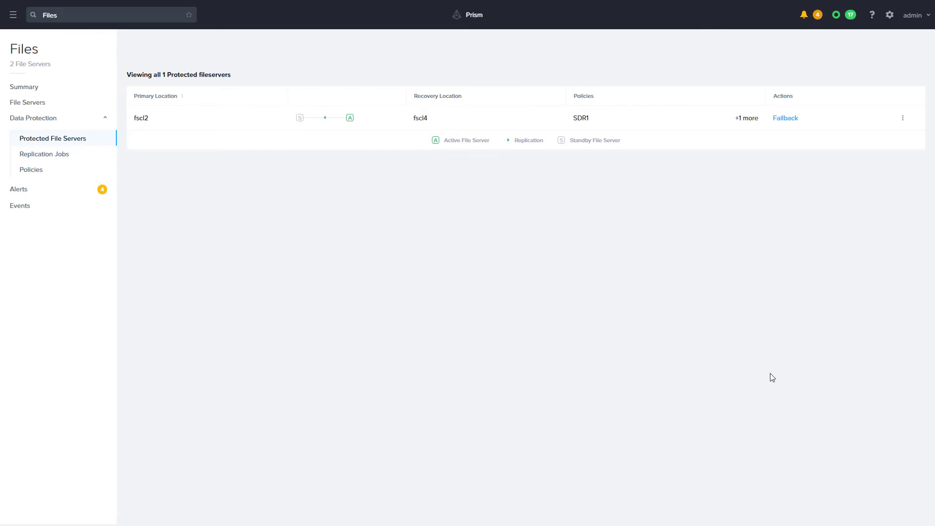
- Check Recent Tasks for the planned failover and Reverse-SDR1 policy creation at 100%, then view all tasks
click(850, 15)
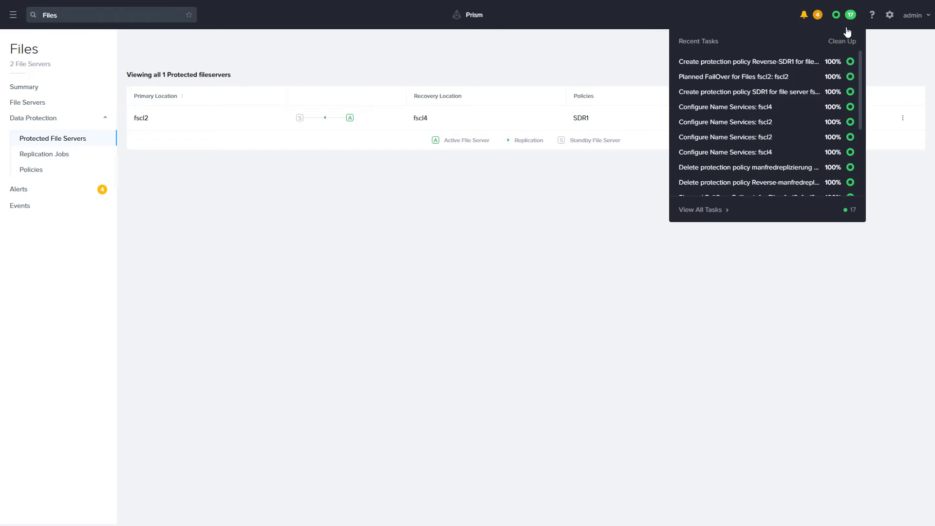
click(700, 210)
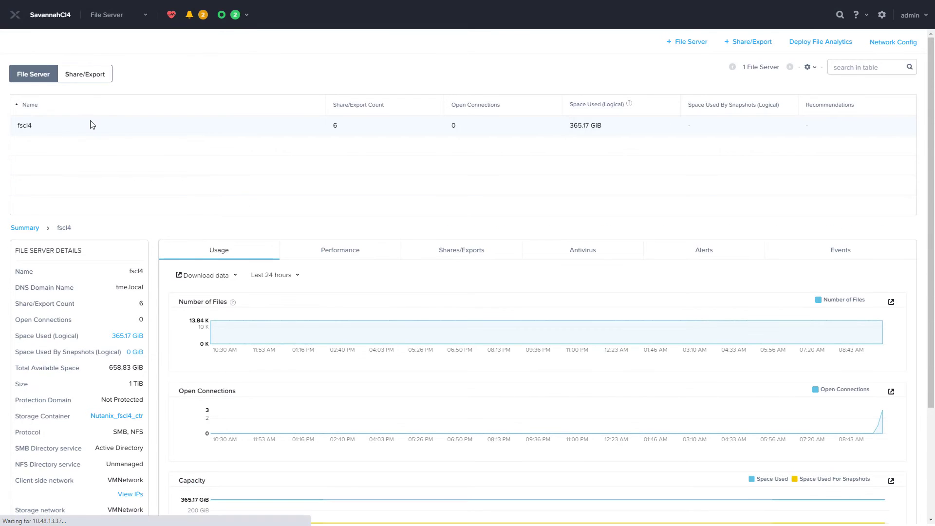
- List the shares on fscl4's cluster, then fscl2's SDR1 and SDR2 shares on SavannahCl2
click(93, 78)
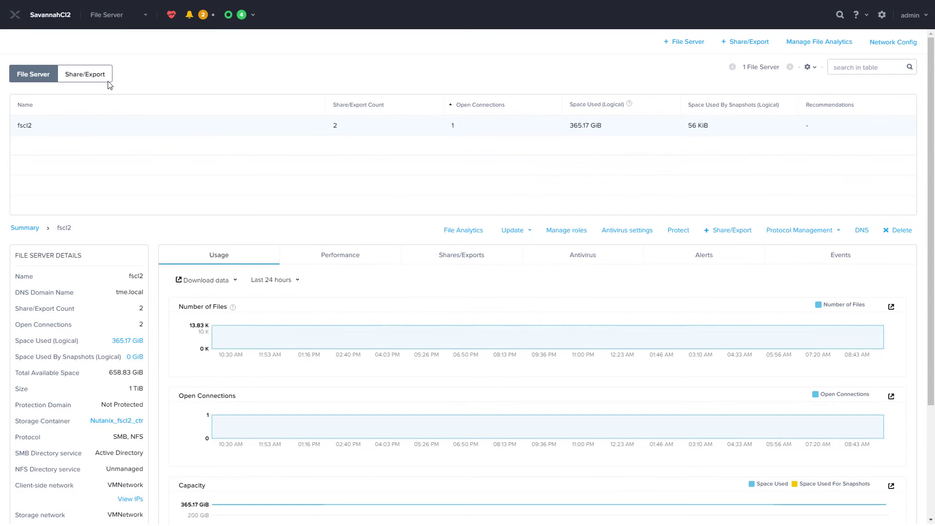
click(92, 77)
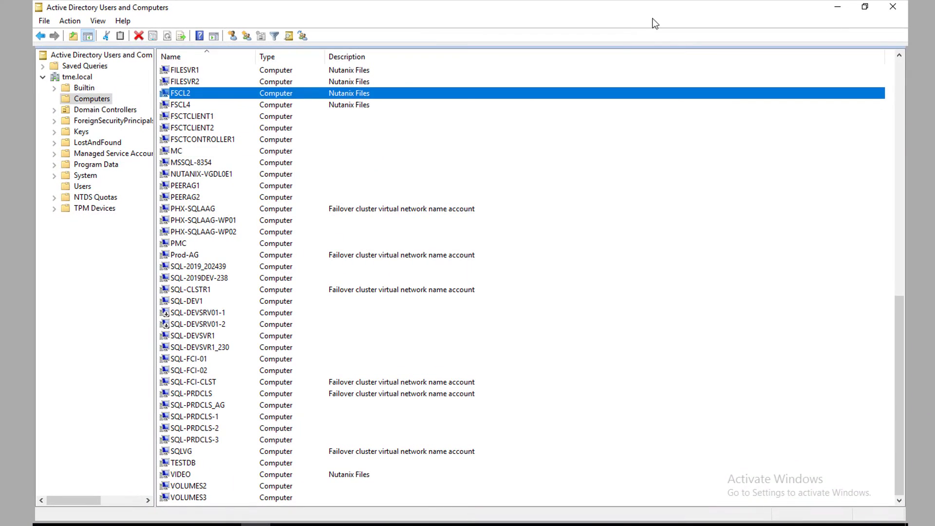
- Inspect the FSCL4 and FSCL2 Nutanix Files computer accounts in tme.local's Computers container
click(188, 108)
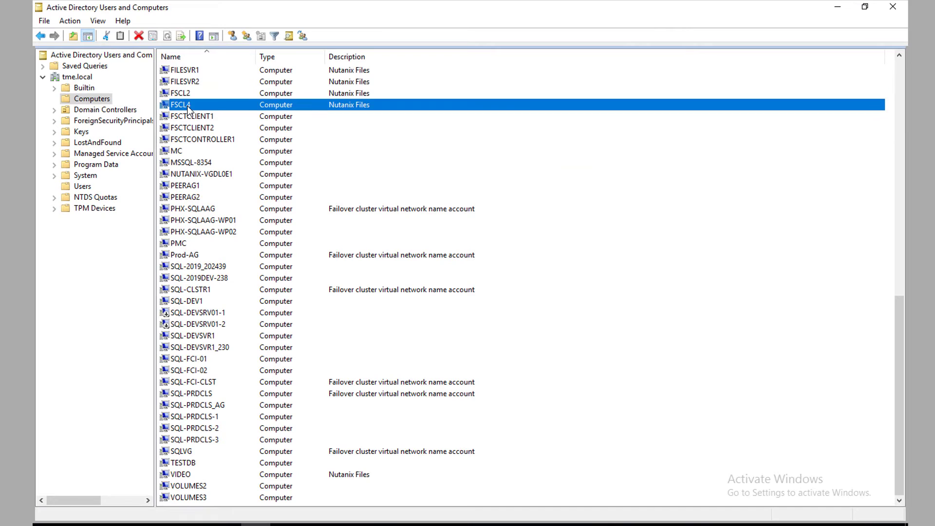
click(186, 96)
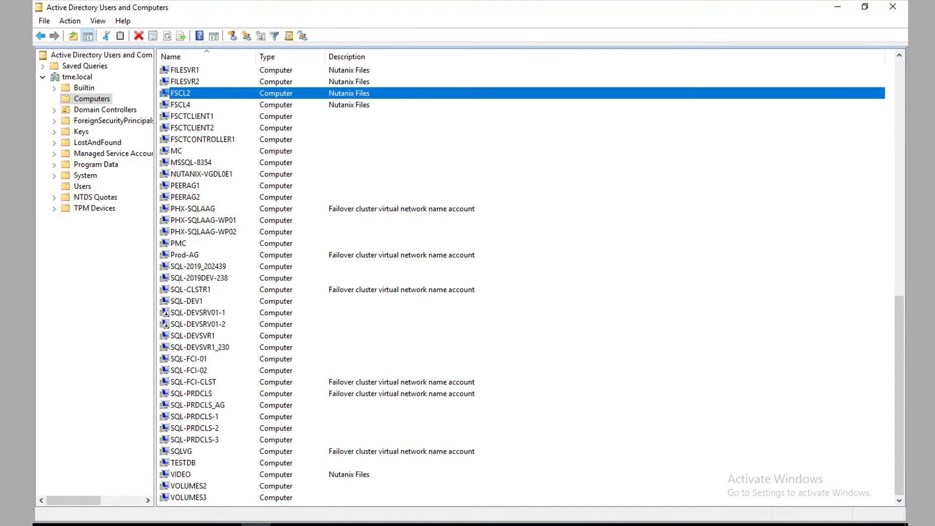
click(196, 525)
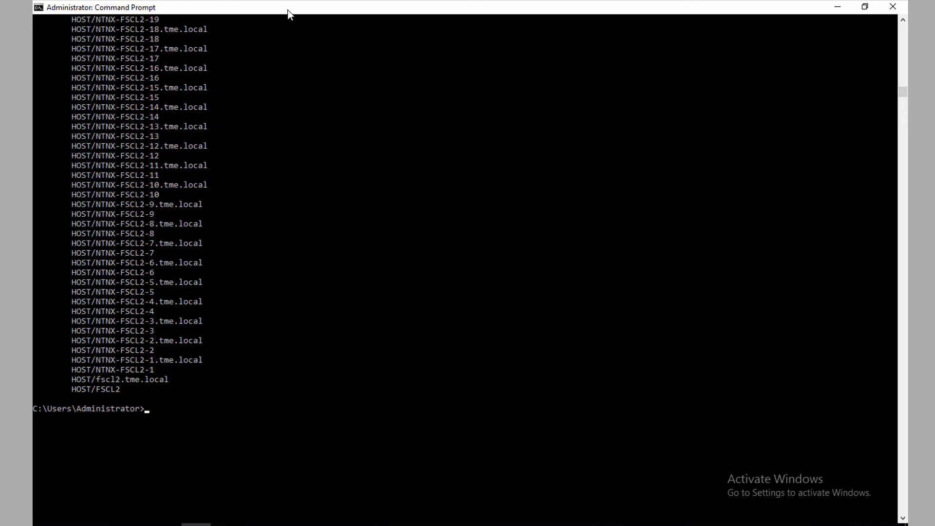
- Run setspn -l fscl2, then setspn -l fscl4 to list each account's registered SPNs
key(Up)
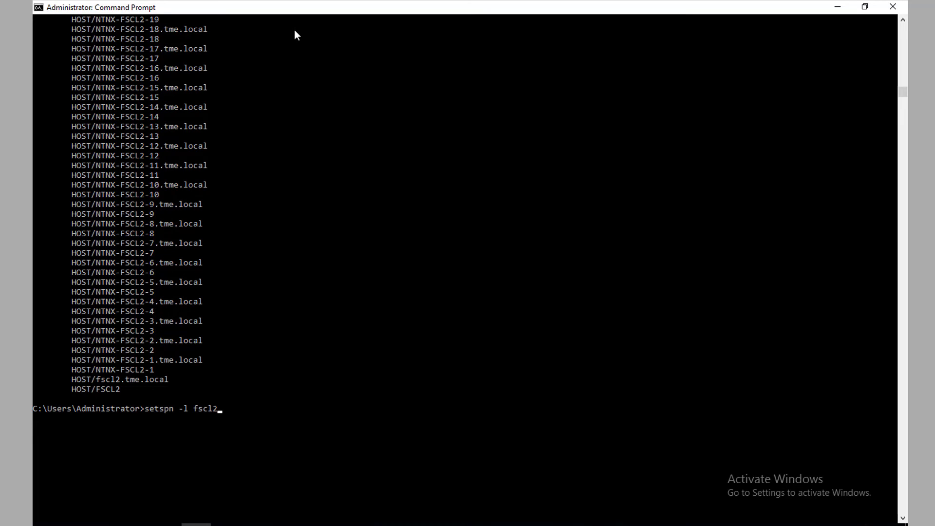
key(Return)
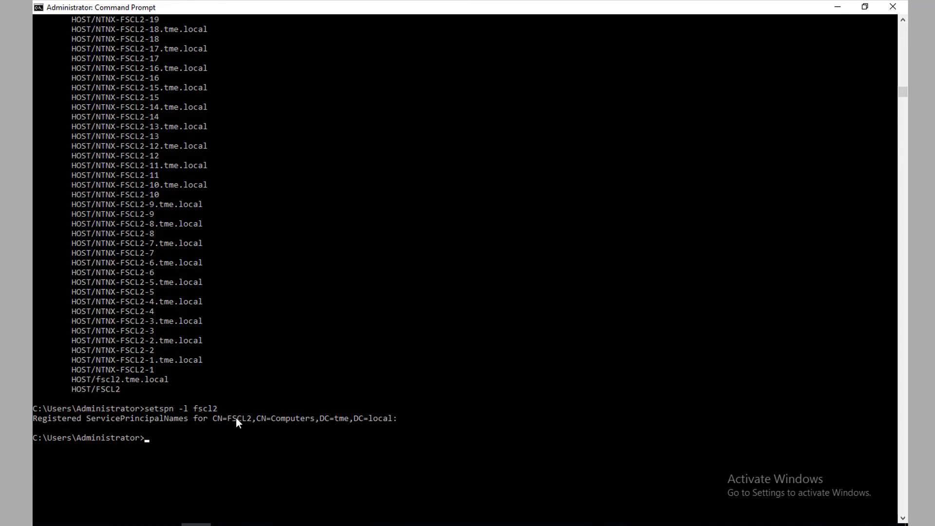
key(Up)
text(4)
key(Return)
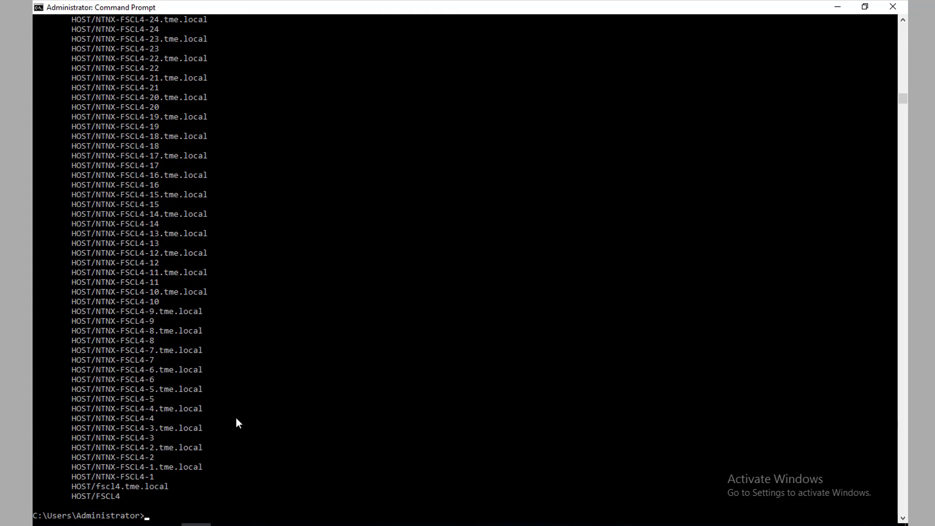
- Scroll through the fscl4 output to find the FSCL2 host SPNs it now holds
scroll(180, 382, up, 7)
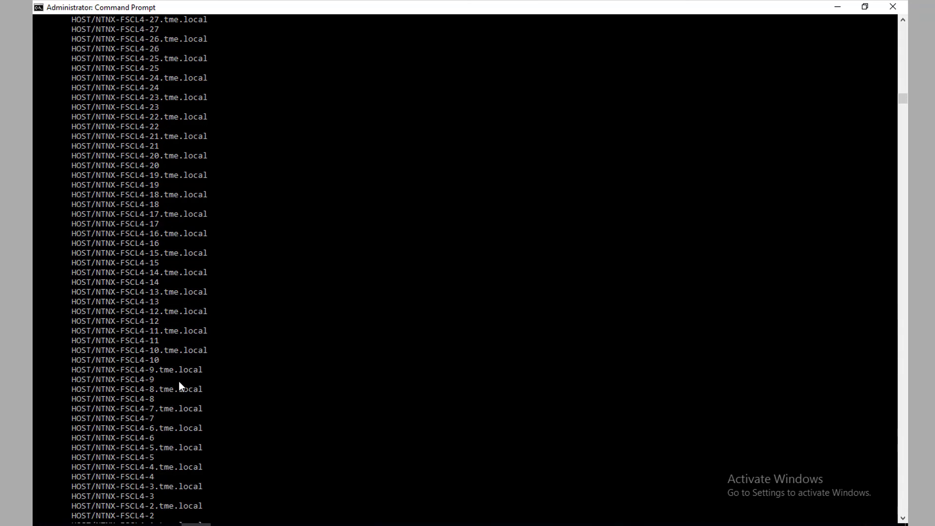
scroll(171, 382, up, 8)
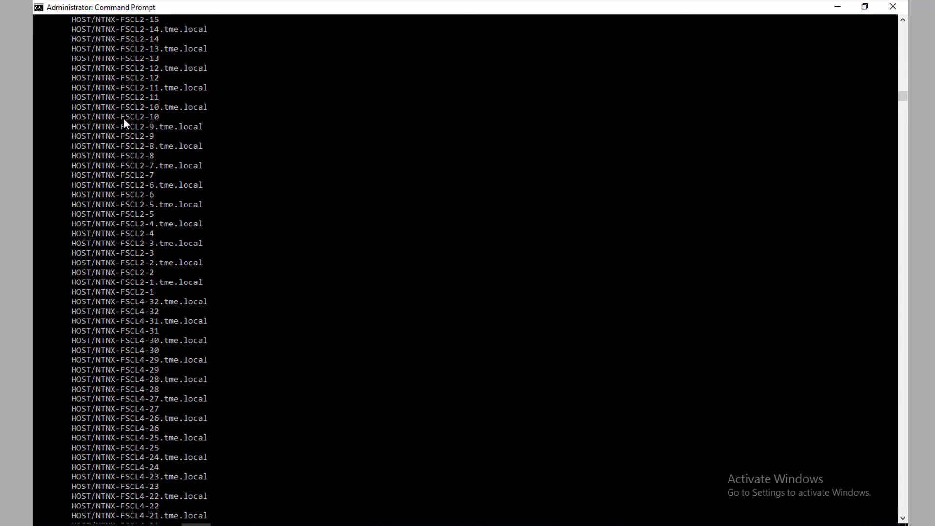
drag(124, 118, 139, 121)
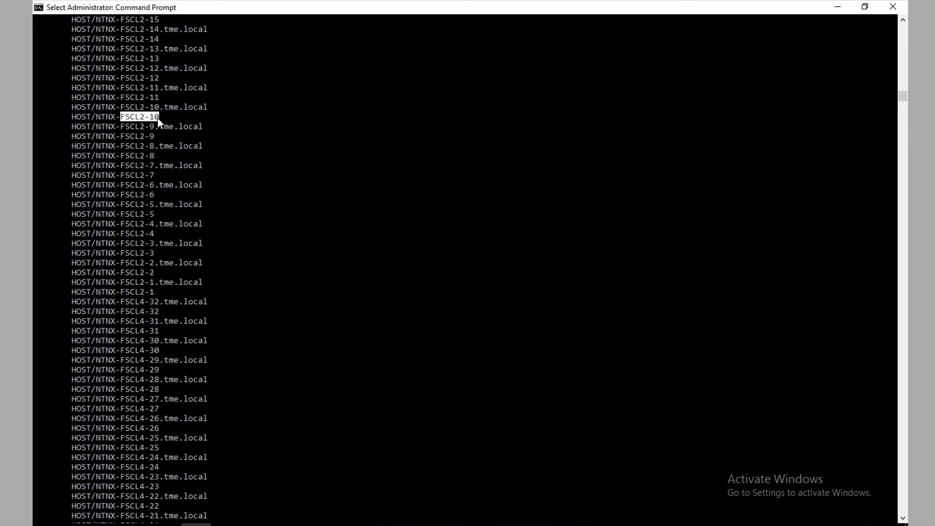
click(213, 130)
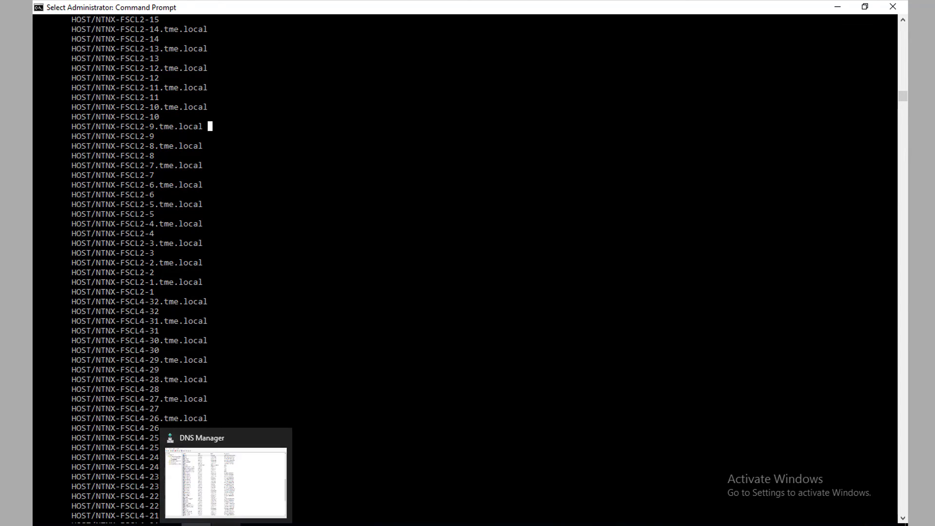
click(225, 525)
- Reload the tme.local zone from the server in DNS Manager
click(202, 251)
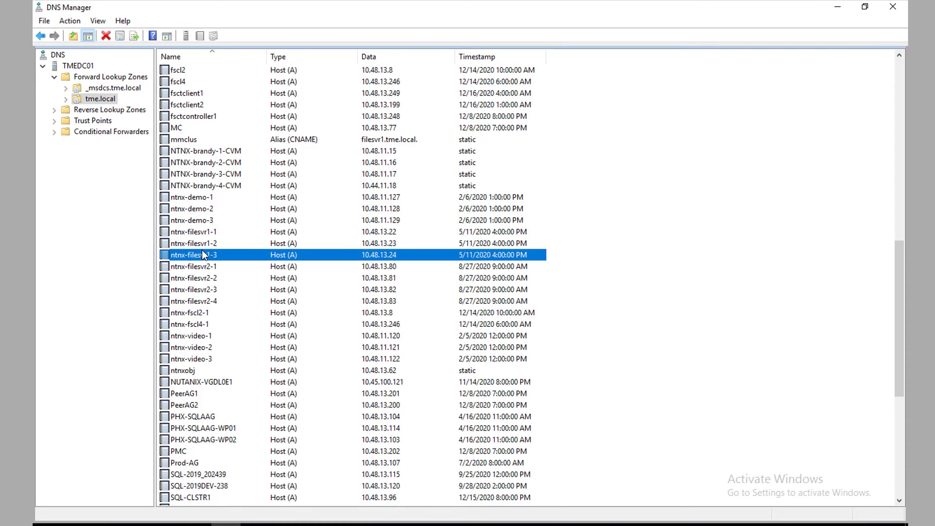
right_click(104, 98)
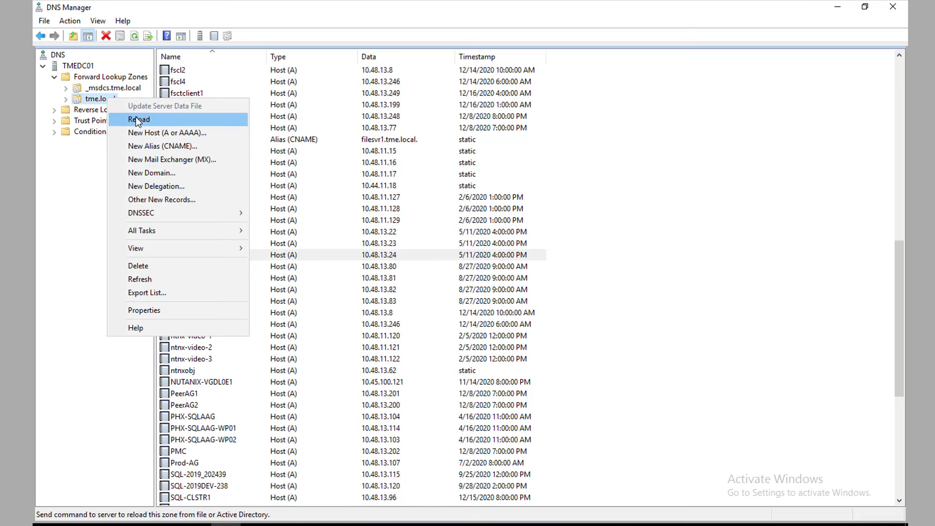
click(138, 120)
click(475, 314)
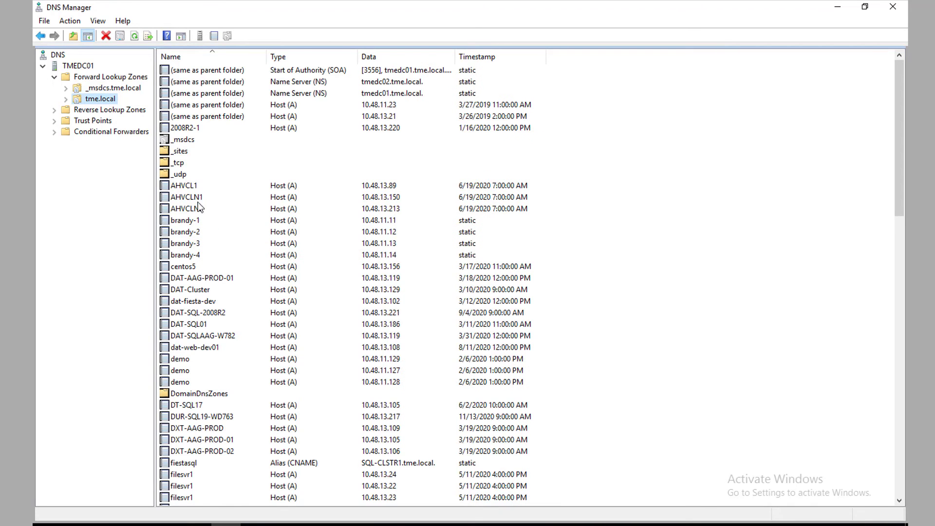
- Jump to the fs records and compare fscl2 and fscl4, both resolving to 10.48.13.121
click(190, 199)
text(fs)
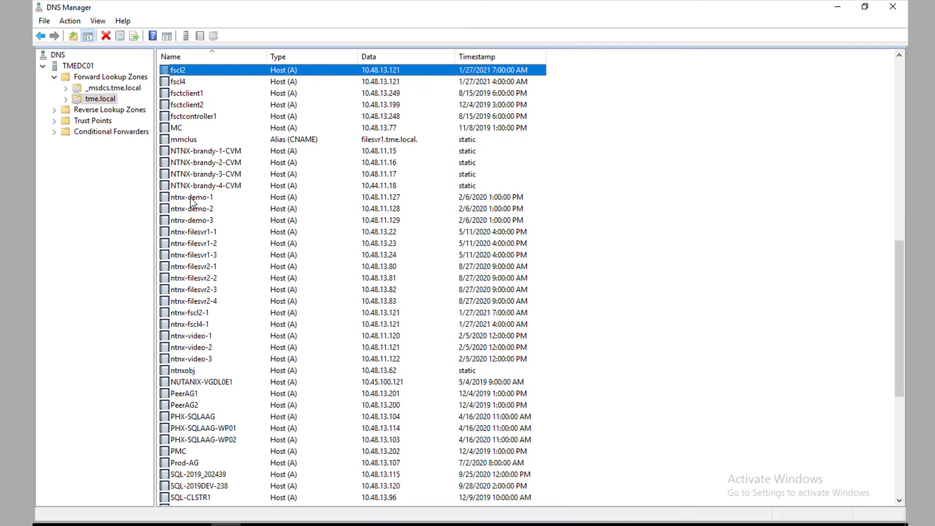
click(194, 82)
click(198, 74)
click(197, 83)
click(201, 72)
click(184, 82)
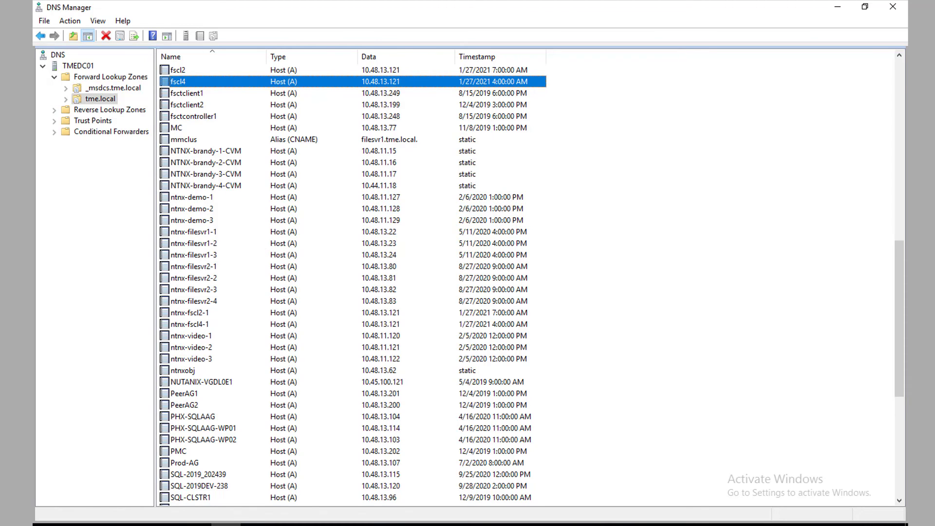
- Scroll up through the setspn -l fscl4 output, marking the FSCL2-15 and FSCL2-14 entries
click(195, 468)
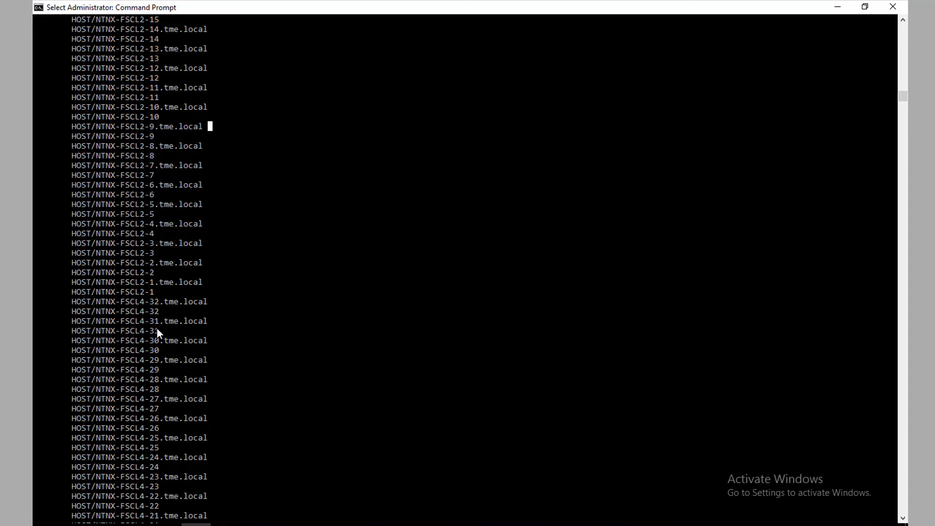
click(307, 302)
key(Escape)
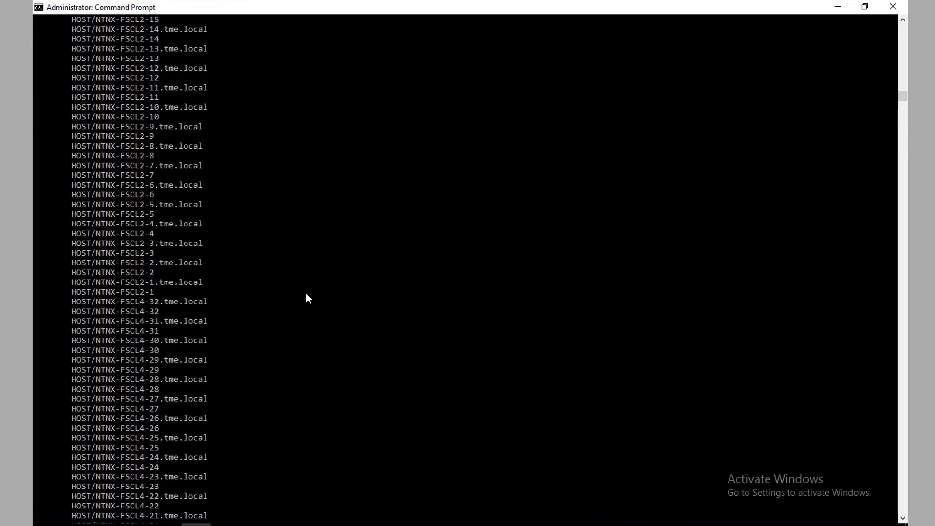
scroll(306, 293, up, 2)
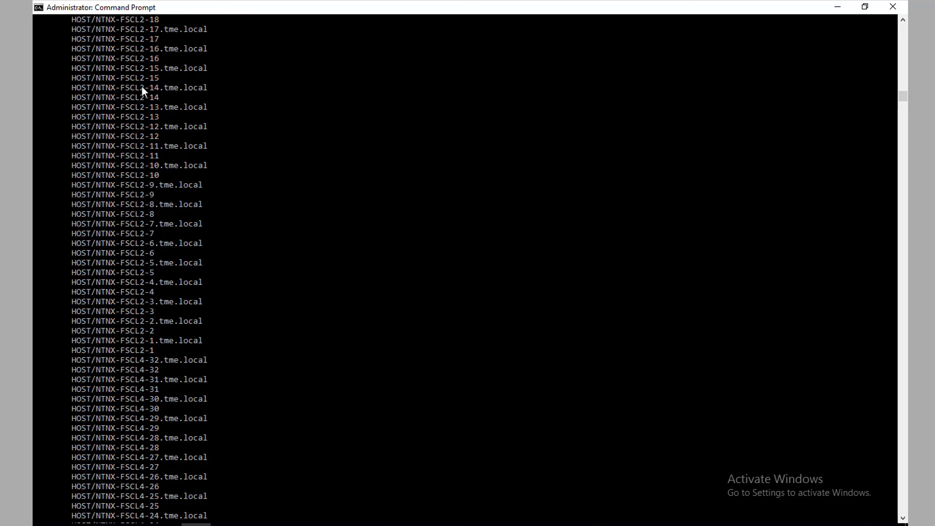
drag(117, 77, 156, 80)
click(156, 80)
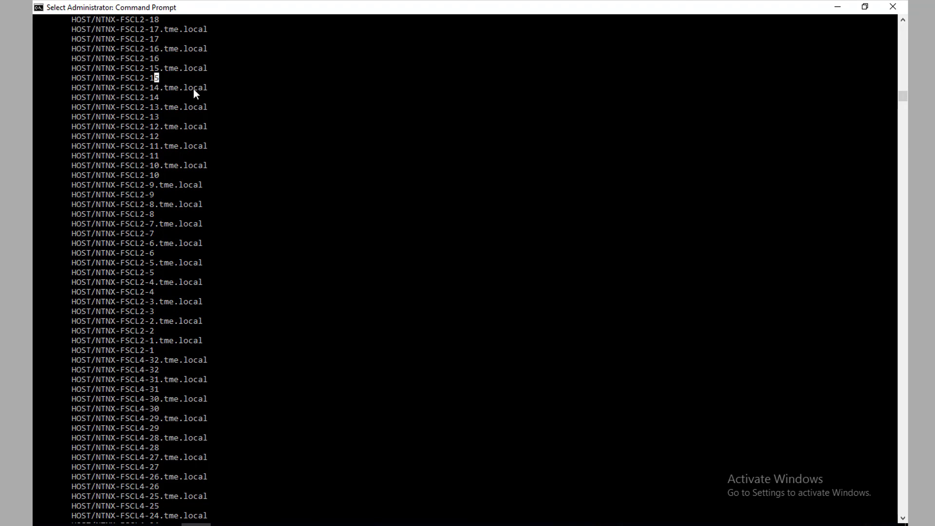
click(197, 91)
scroll(343, 325, up, 5)
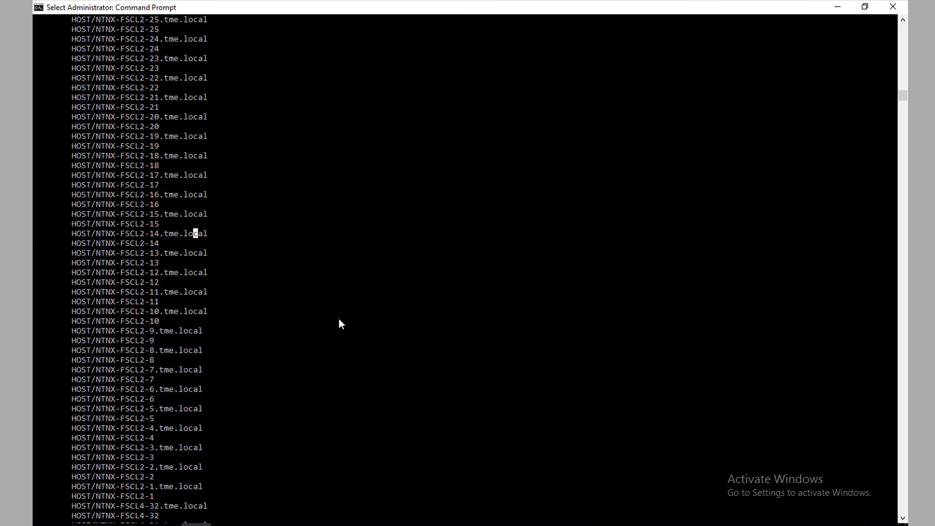
scroll(343, 326, up, 6)
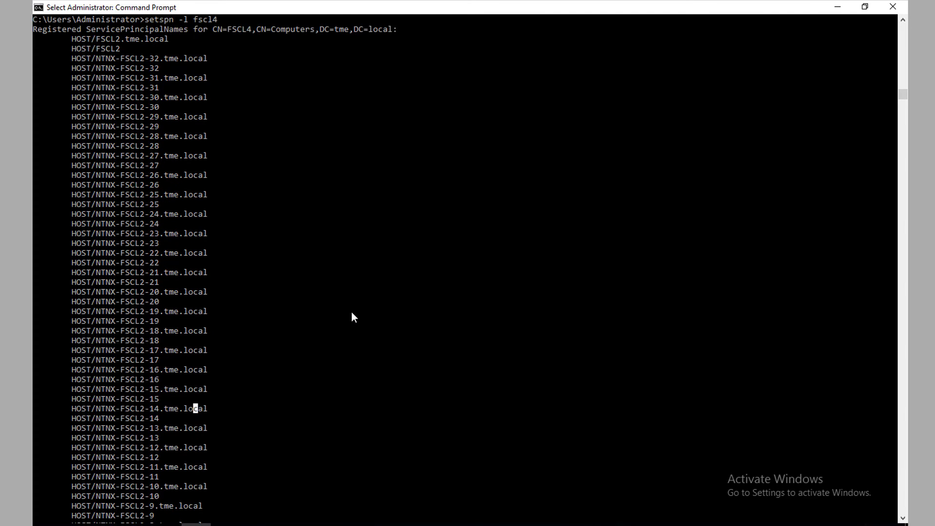
- Select and copy the HOST/NTNX-FSCL2-1 SPN entry from the output
key(Escape)
scroll(309, 323, down, 9)
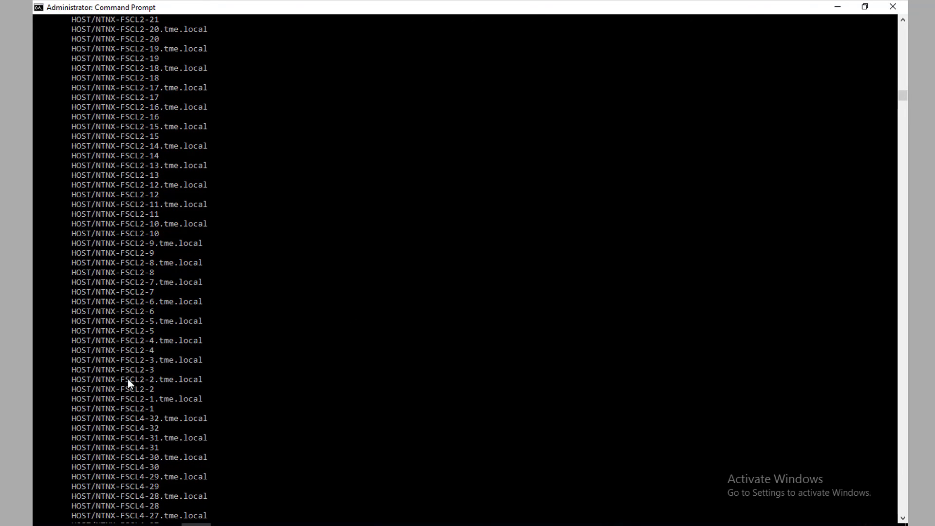
drag(73, 408, 148, 406)
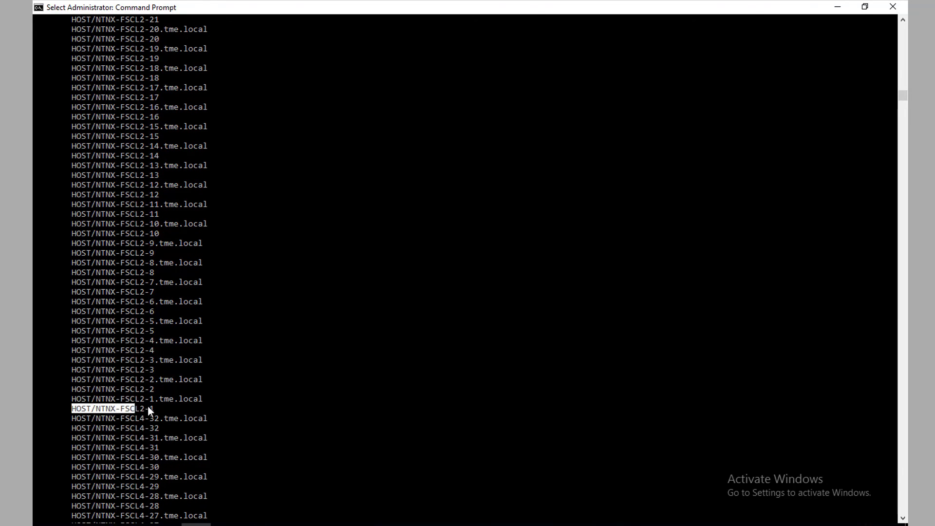
right_click(214, 404)
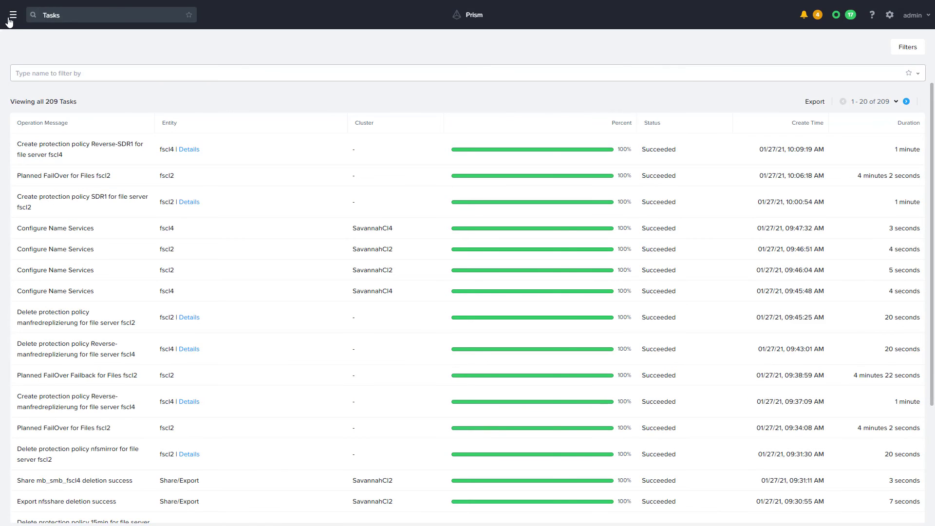
- Star Files under Services, open it and go to its file server Data Protection view
click(12, 17)
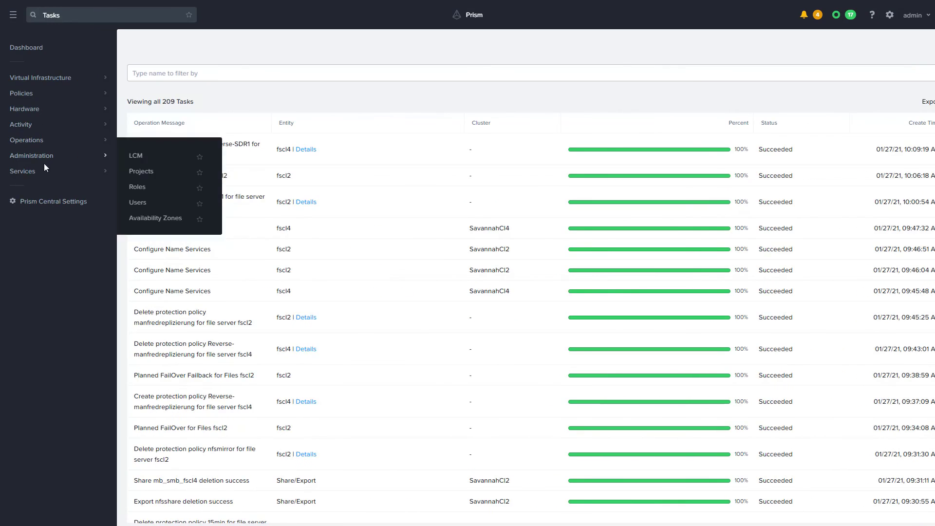
mouse_move(39, 169)
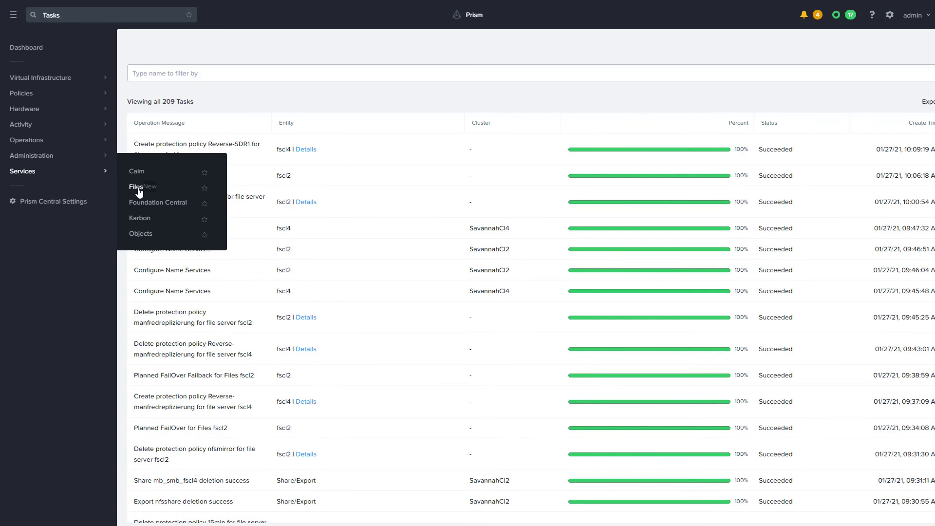
click(204, 189)
click(14, 65)
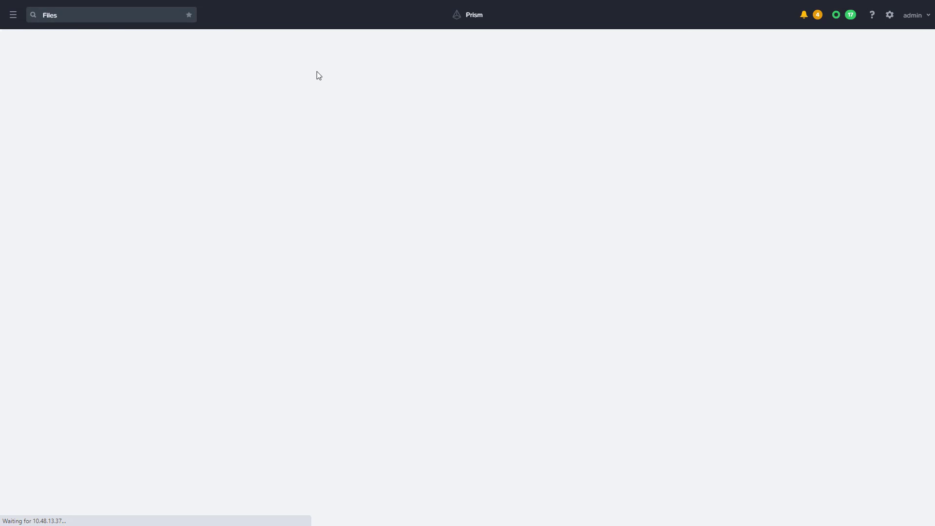
mouse_move(422, 4)
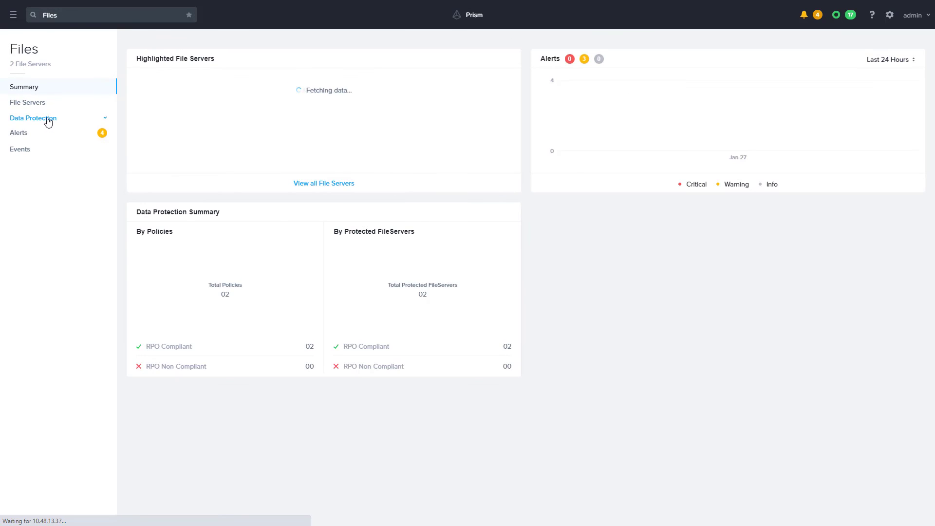
click(48, 120)
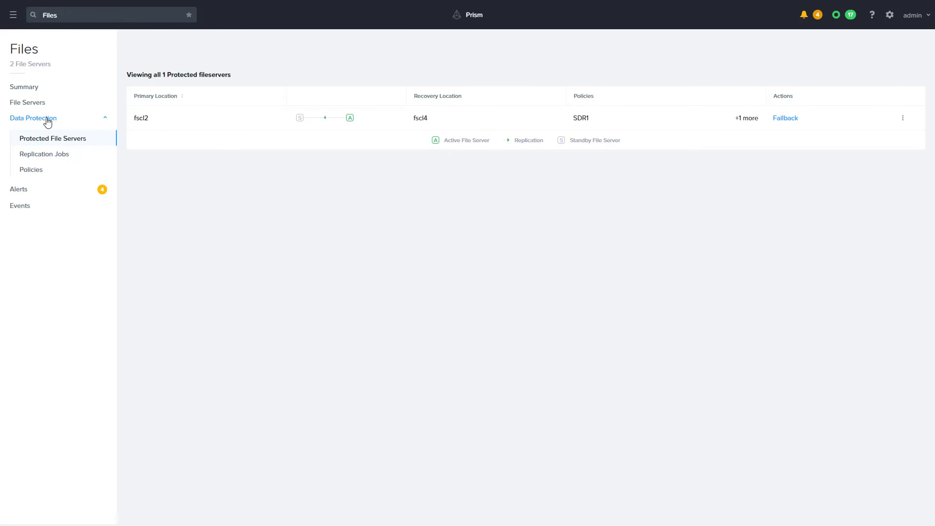
- Start fscl2's fallback with the saved AD username and password, reusing them for DNS
click(786, 122)
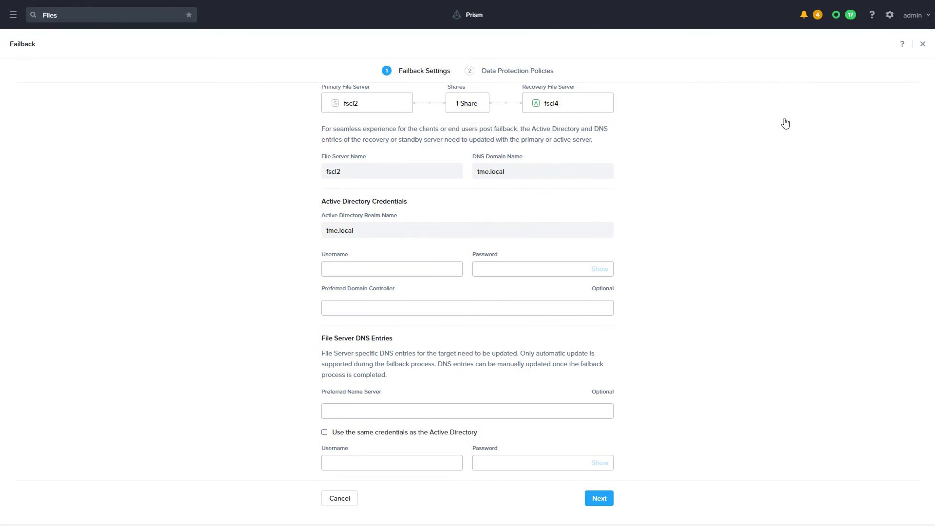
click(341, 267)
click(344, 292)
click(522, 271)
text(**********)
click(324, 432)
click(599, 499)
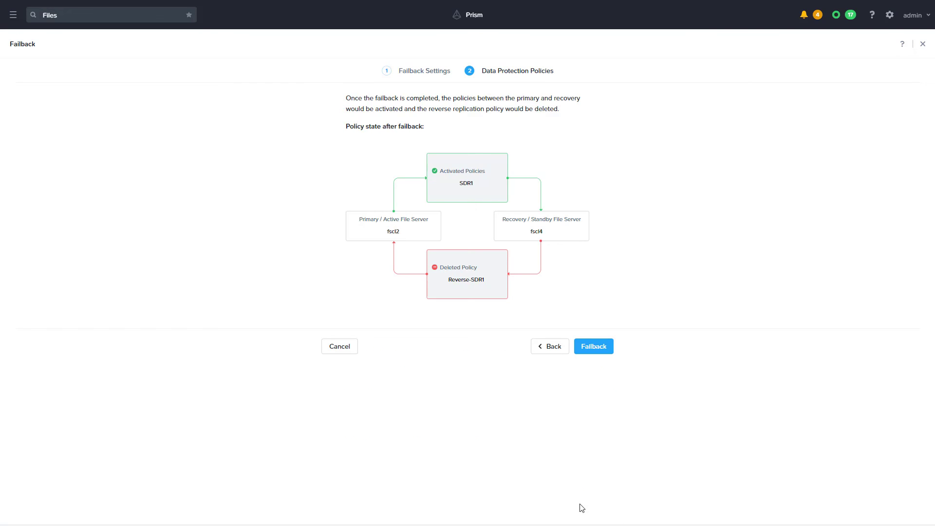
- Review the Reverse-SDR1 and SDR1 policy changes and launch the failback
triple_click(463, 281)
click(494, 284)
triple_click(461, 183)
click(480, 186)
click(600, 353)
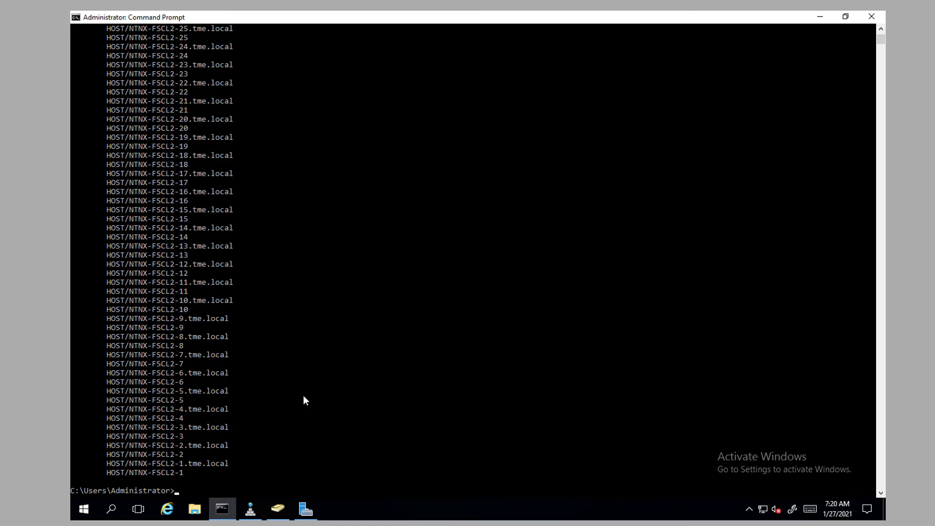
- Scroll through the setspn -l fscl2 output confirming its FSCL2 HOST SPNs are restored
scroll(300, 399, up, 6)
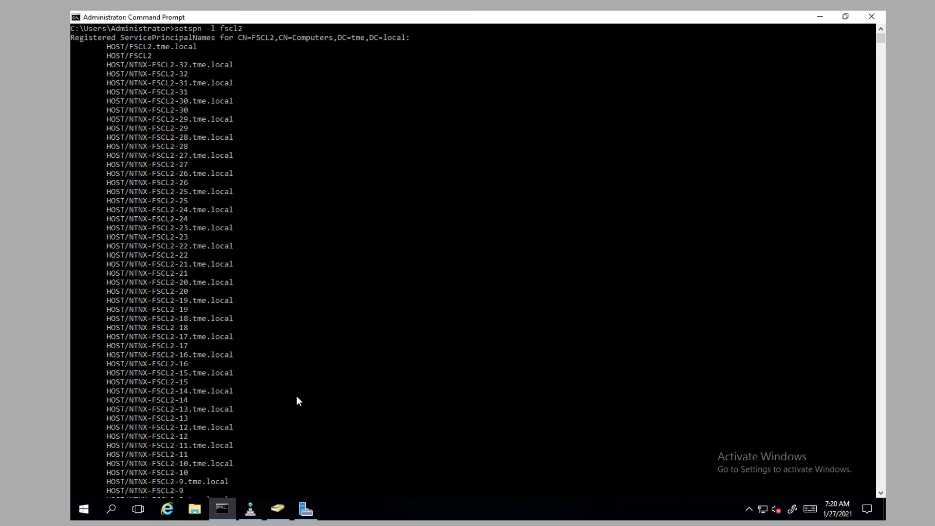
scroll(296, 395, down, 5)
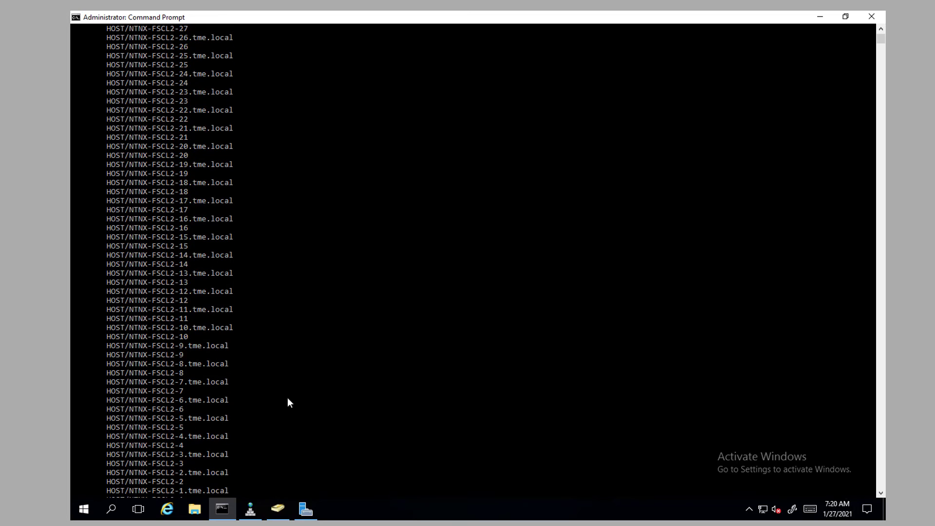
click(250, 511)
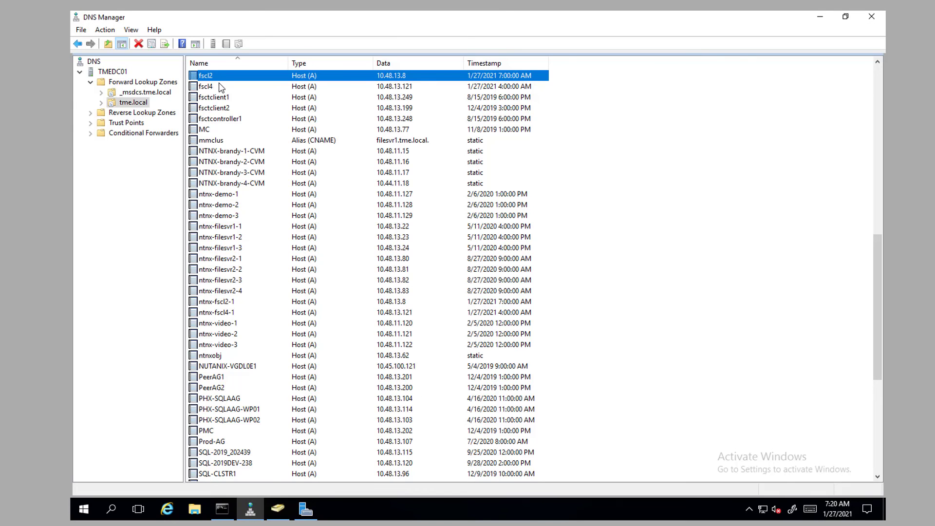